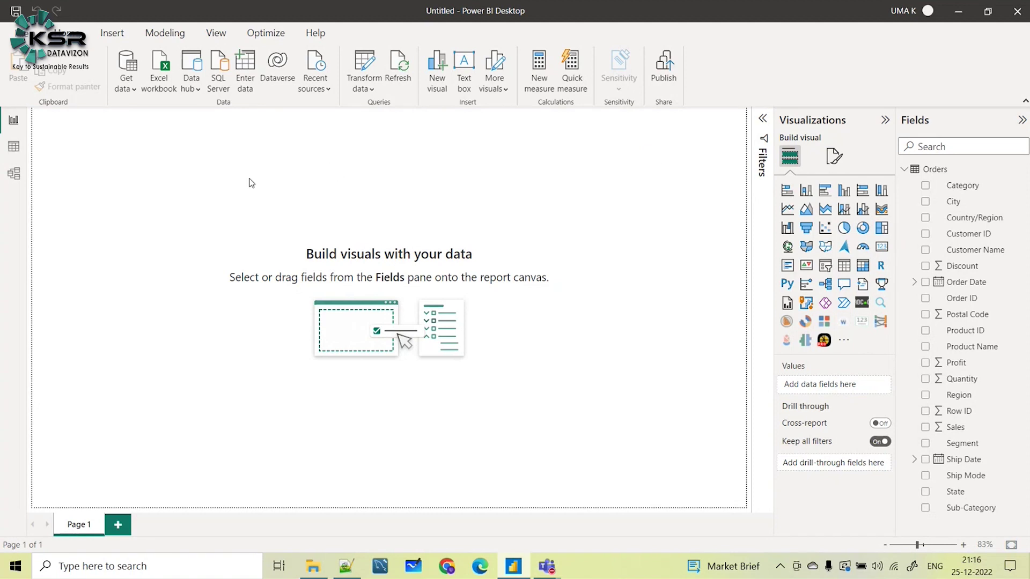
# - Apply the built-in theme with the dark grey background and blue-led palette to the report
pyautogui.click(213, 35)
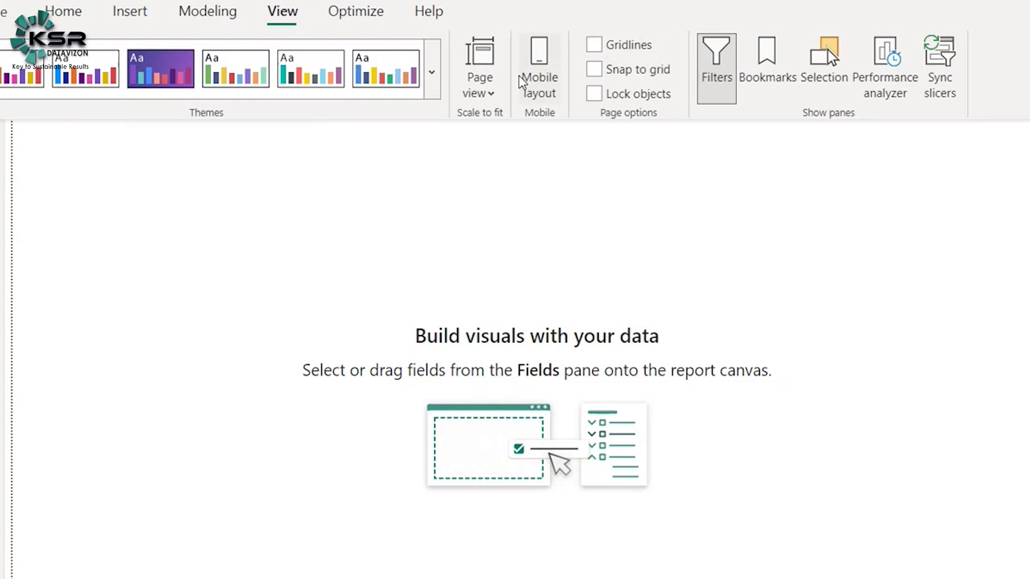
pyautogui.click(432, 72)
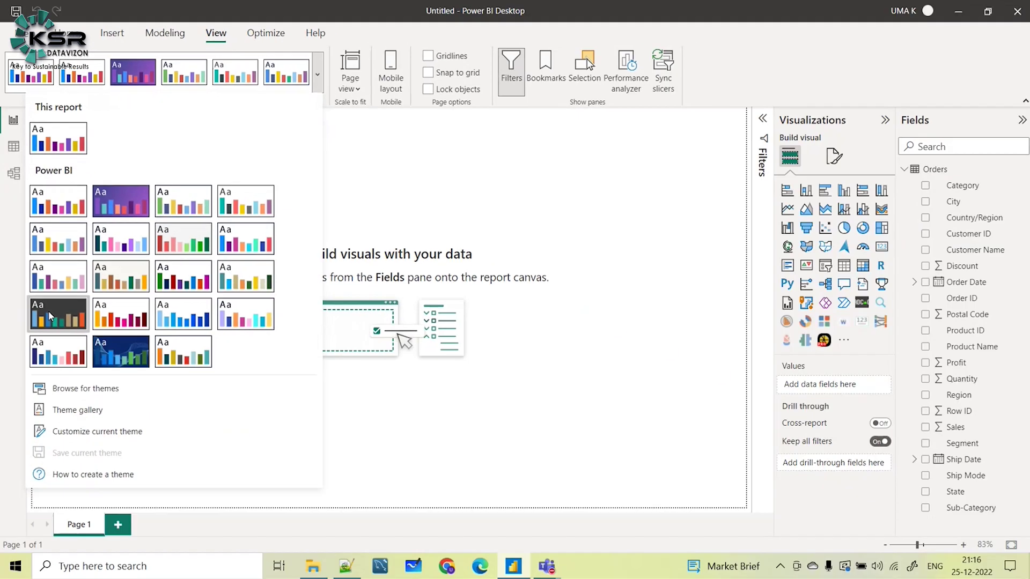
pyautogui.click(50, 316)
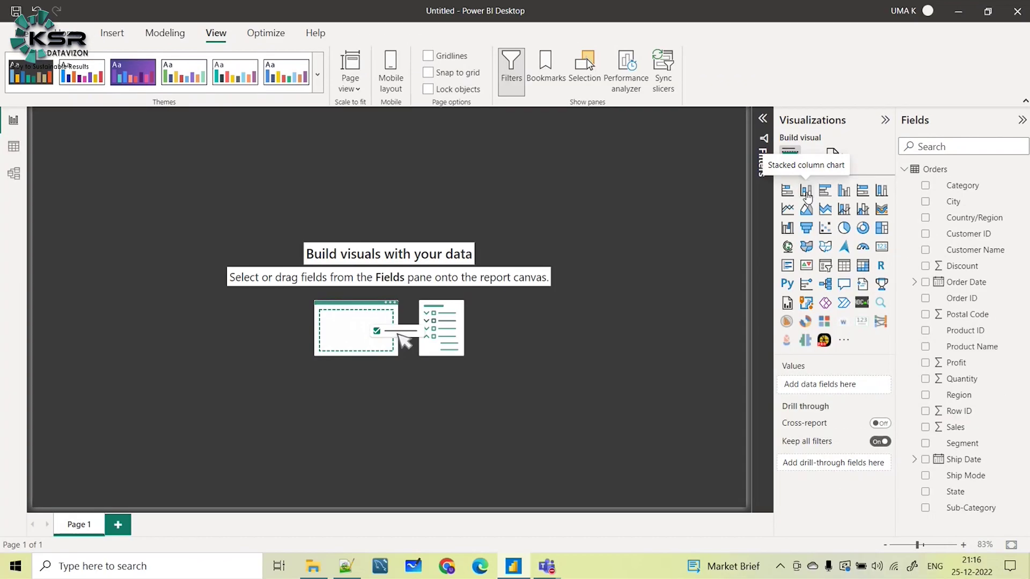
# - Add a stacked column chart to the page, enlarge it and place it in the page's upper-left corner
pyautogui.click(806, 191)
pyautogui.moveTo(107, 169); pyautogui.dragTo(391, 278)
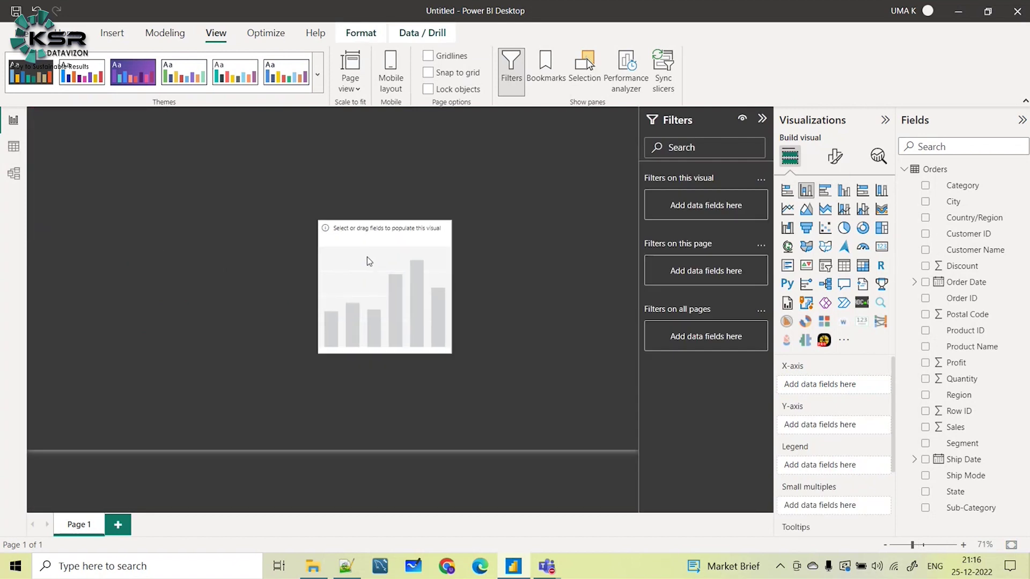
pyautogui.moveTo(451, 352); pyautogui.dragTo(553, 412)
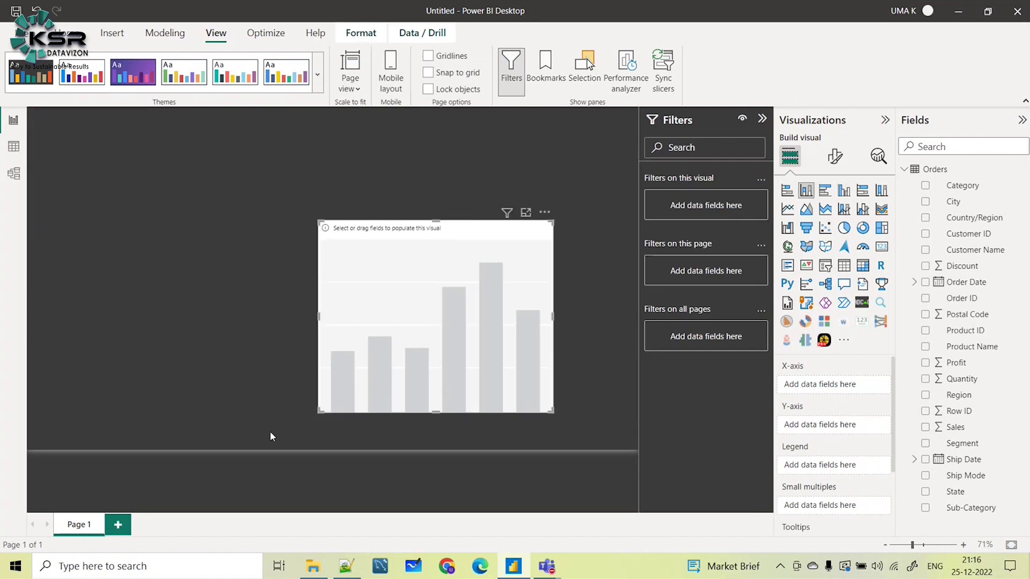
pyautogui.moveTo(413, 244); pyautogui.dragTo(148, 143)
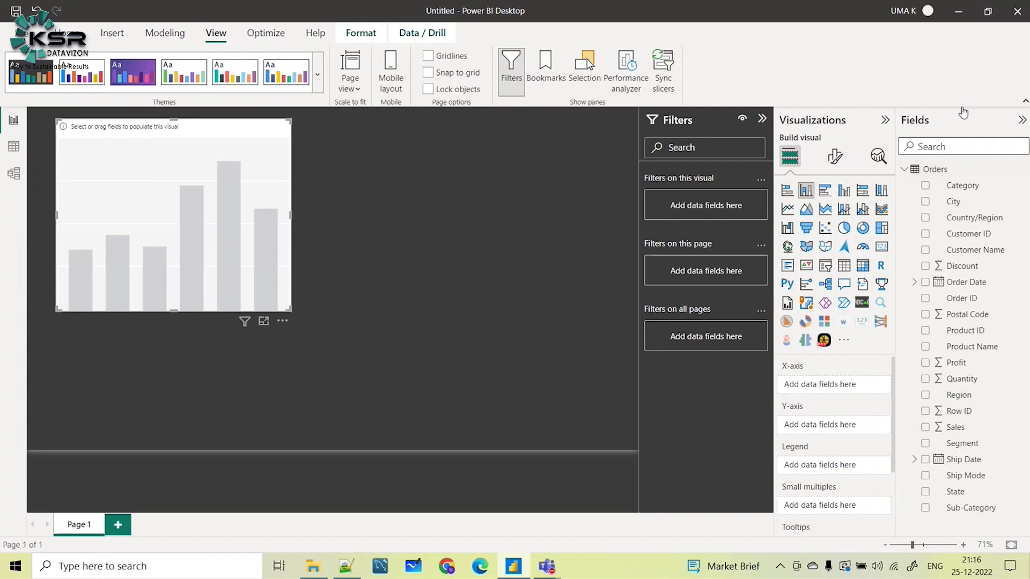
# - Examine the columns of the Orders table from Row ID through Profit, and return to the report page
pyautogui.click(14, 147)
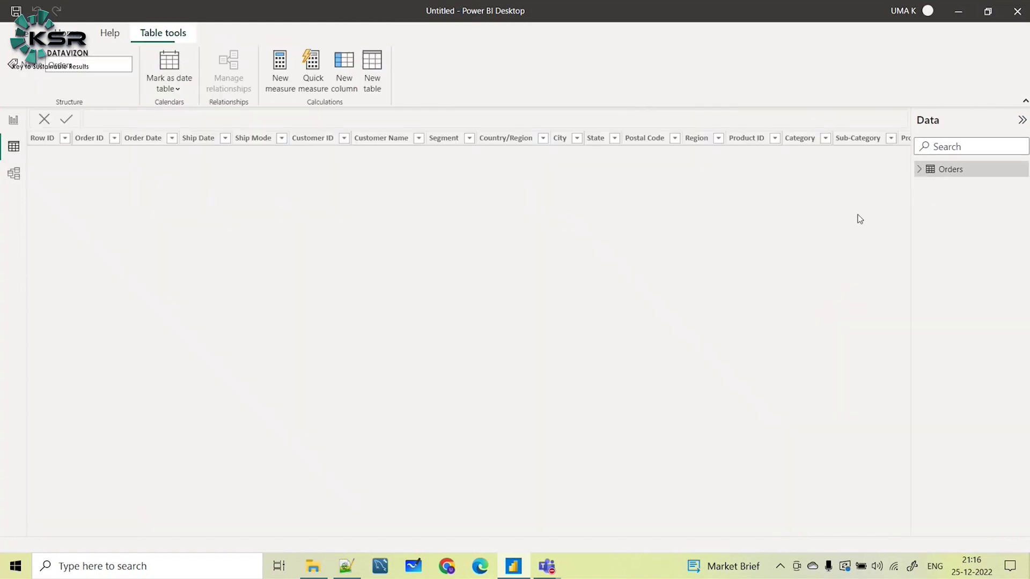
pyautogui.click(918, 170)
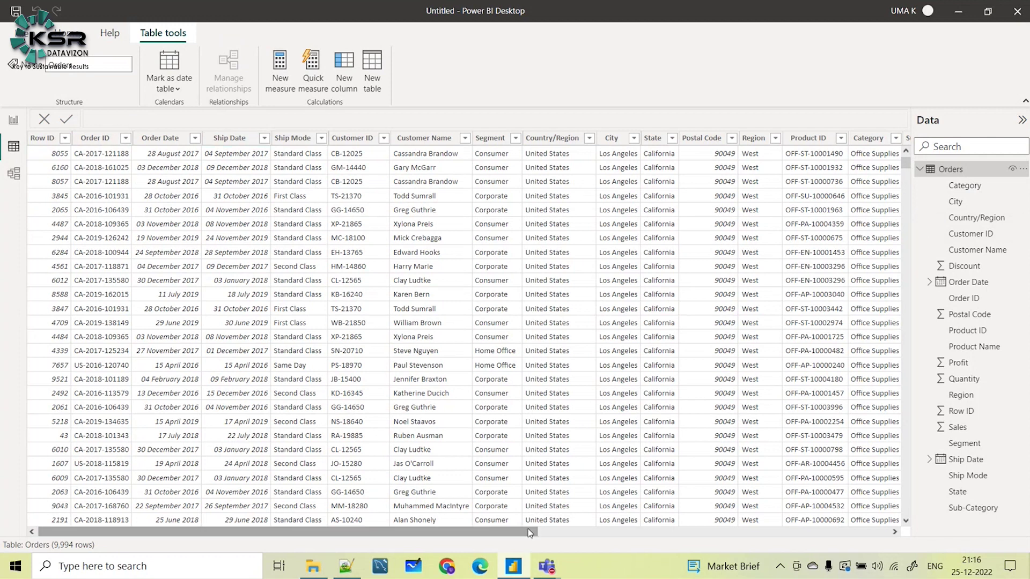
pyautogui.moveTo(533, 532); pyautogui.dragTo(811, 546)
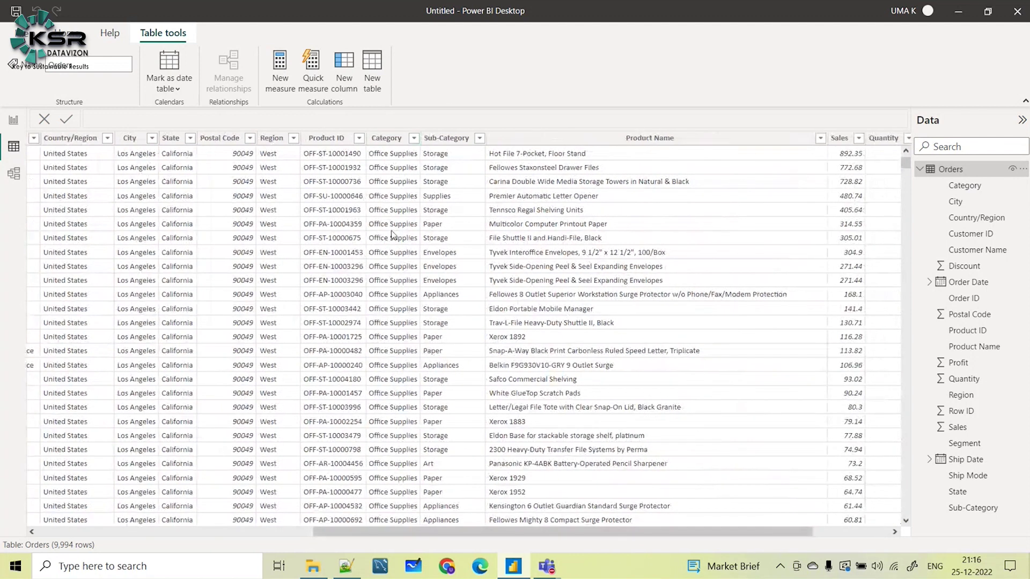
pyautogui.moveTo(793, 540); pyautogui.dragTo(869, 536)
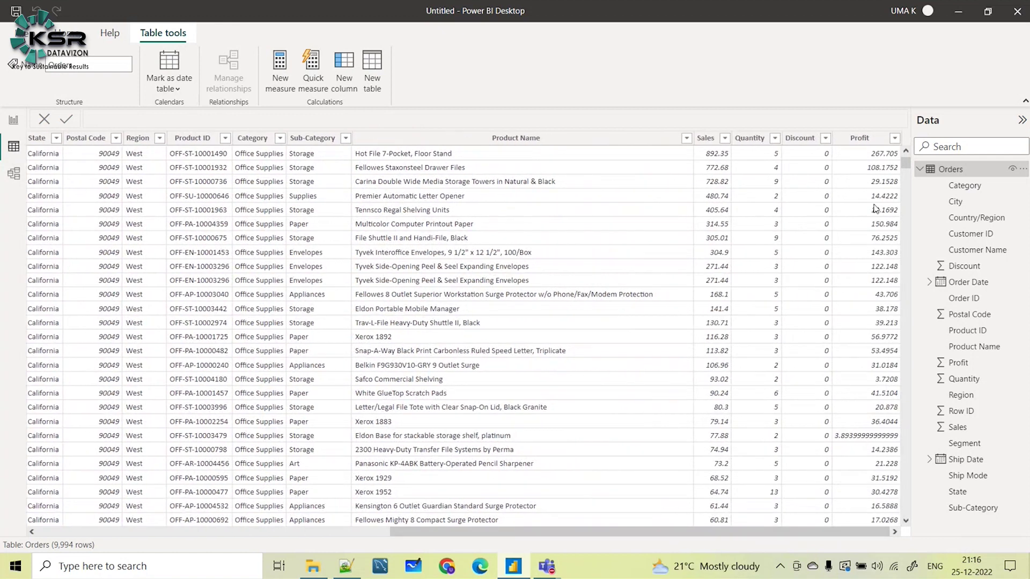
pyautogui.moveTo(834, 536); pyautogui.dragTo(409, 327)
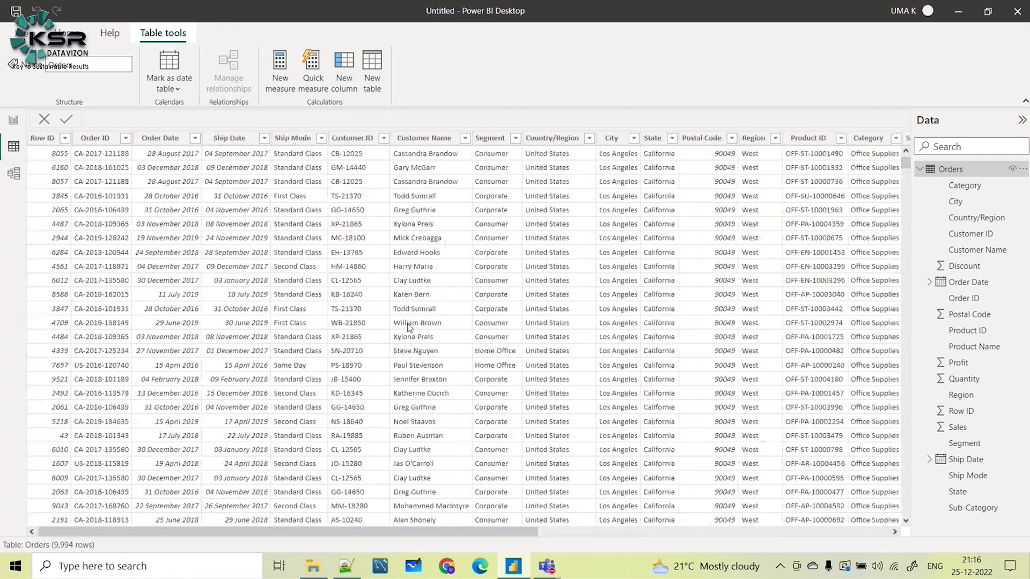
pyautogui.click(13, 119)
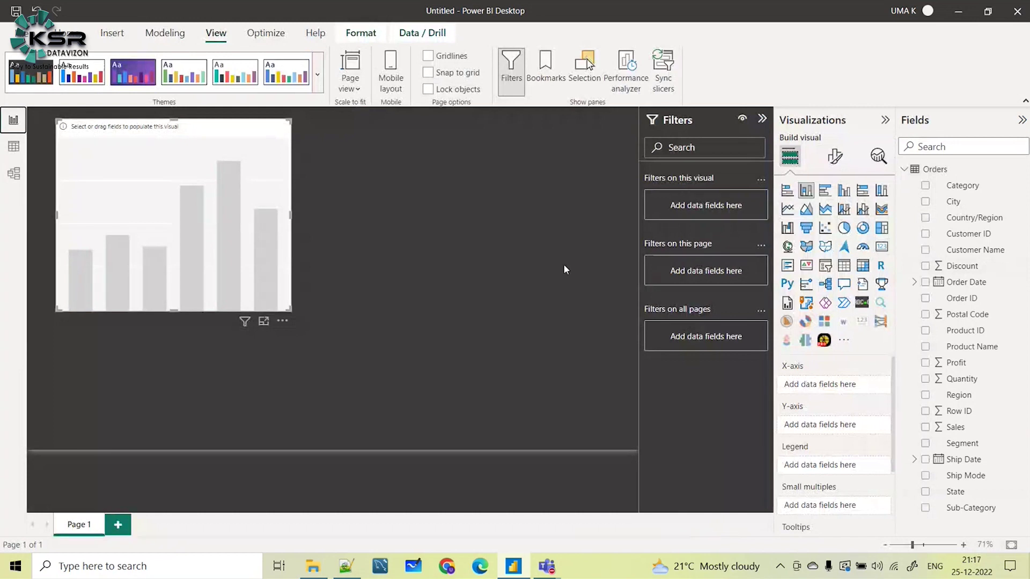
# - Shrink the column chart in the page's upper-left corner and plot Sales on the Y-axis by Category on the X-axis
pyautogui.moveTo(178, 130); pyautogui.dragTo(159, 130)
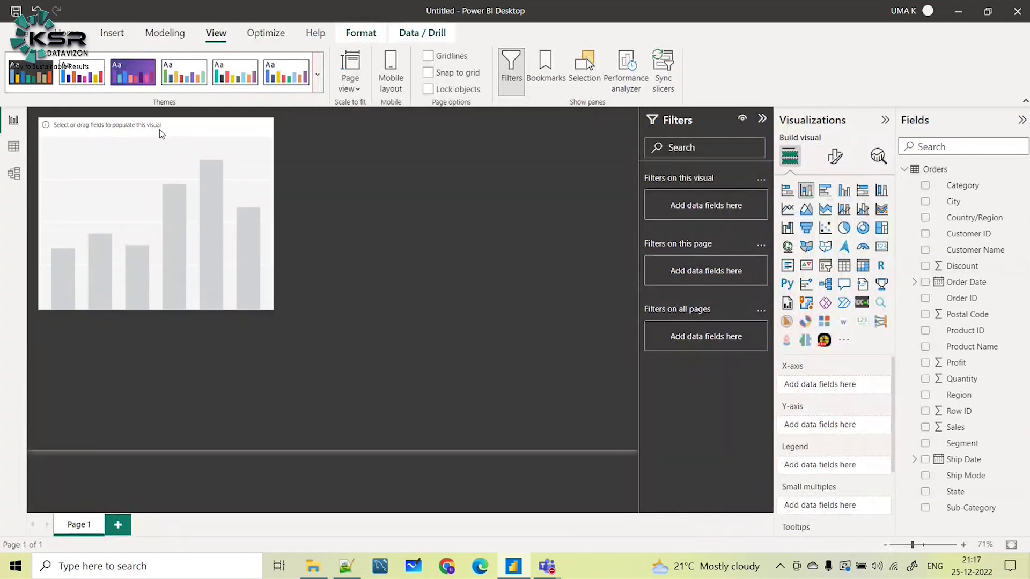
pyautogui.moveTo(273, 309); pyautogui.dragTo(194, 255)
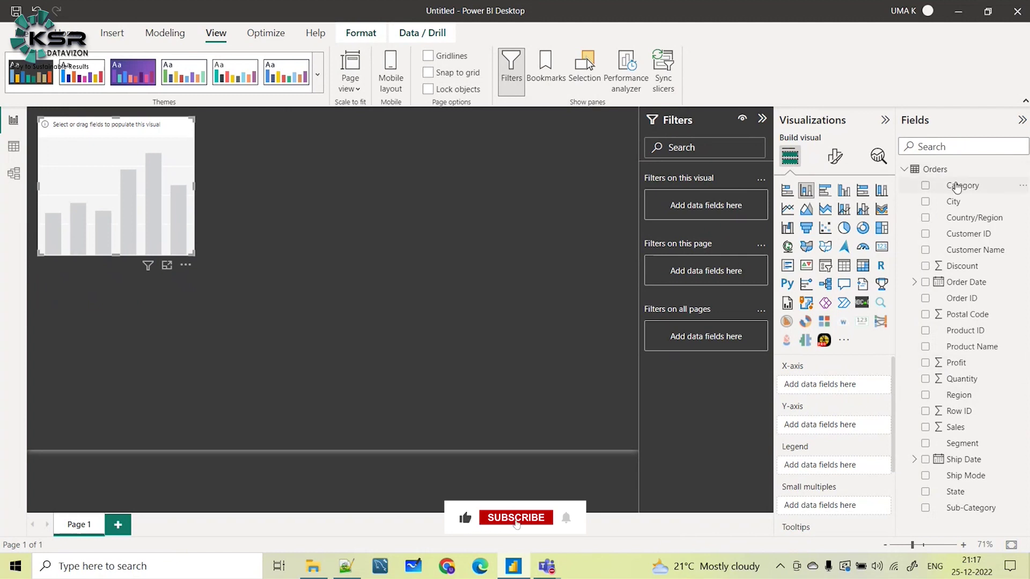
pyautogui.moveTo(955, 187); pyautogui.dragTo(822, 390)
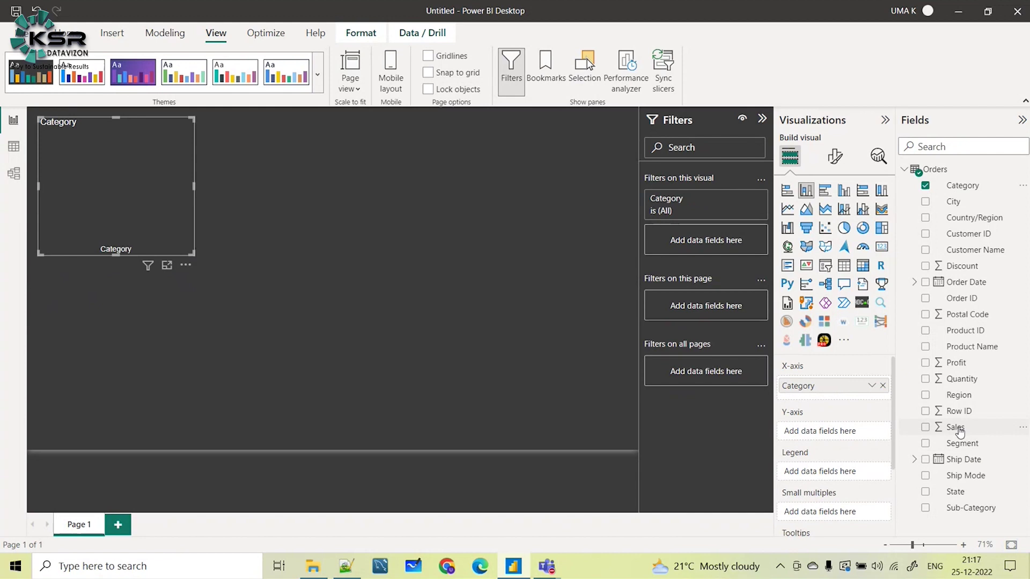
pyautogui.moveTo(956, 428); pyautogui.dragTo(816, 429)
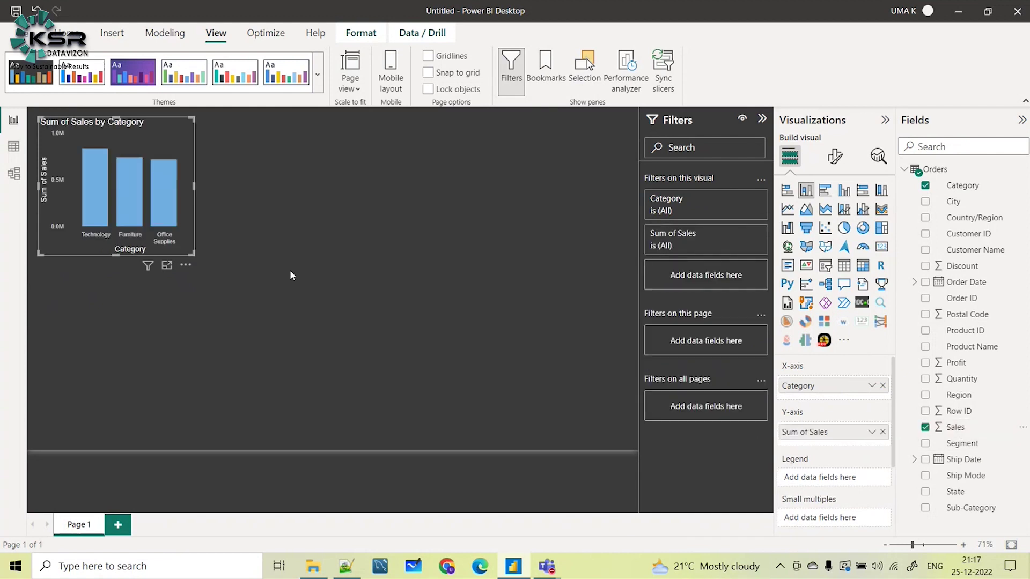
# - Turn on data labels for the Sales by Category chart
pyautogui.click(835, 156)
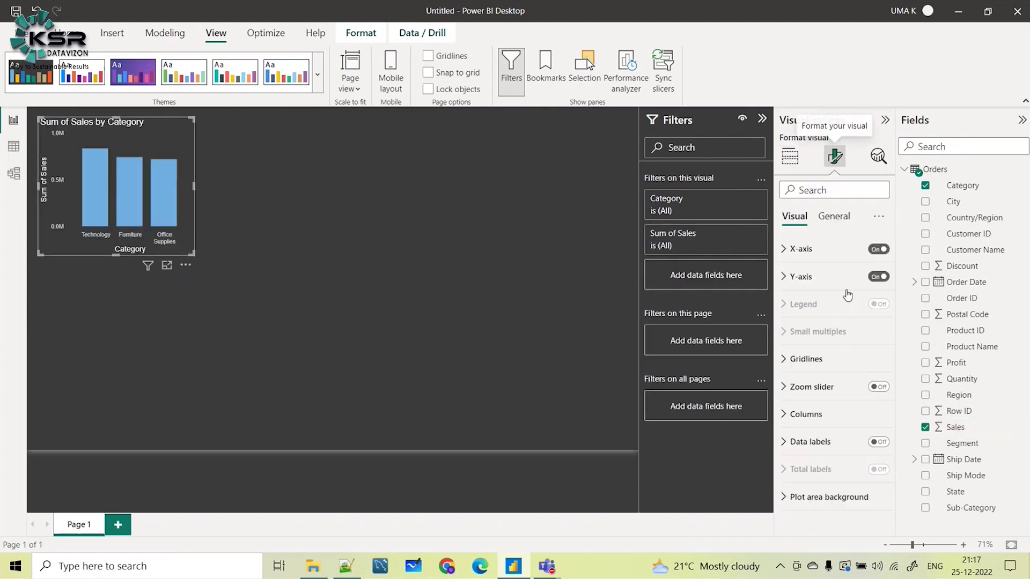
pyautogui.click(879, 442)
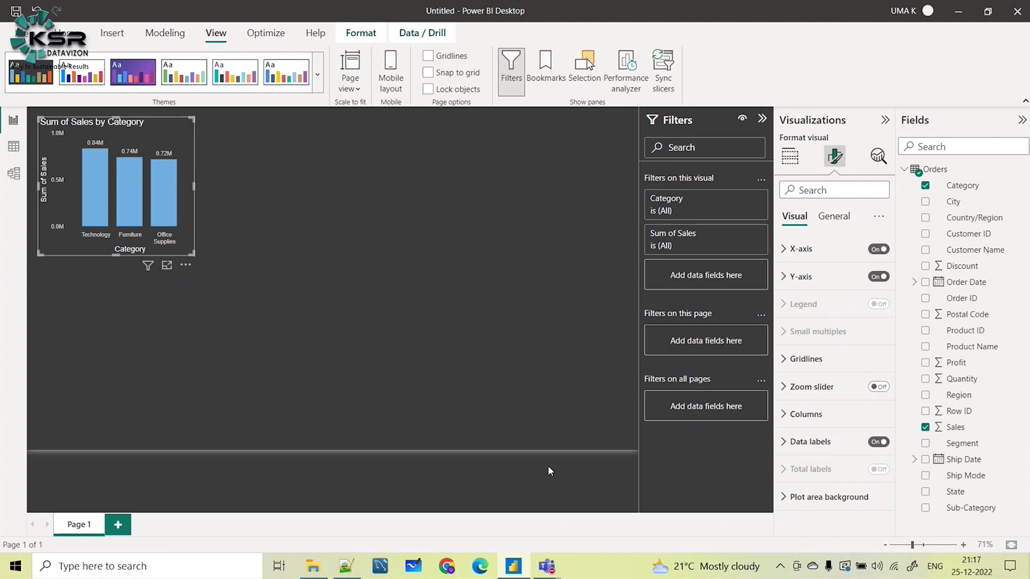
pyautogui.click(100, 286)
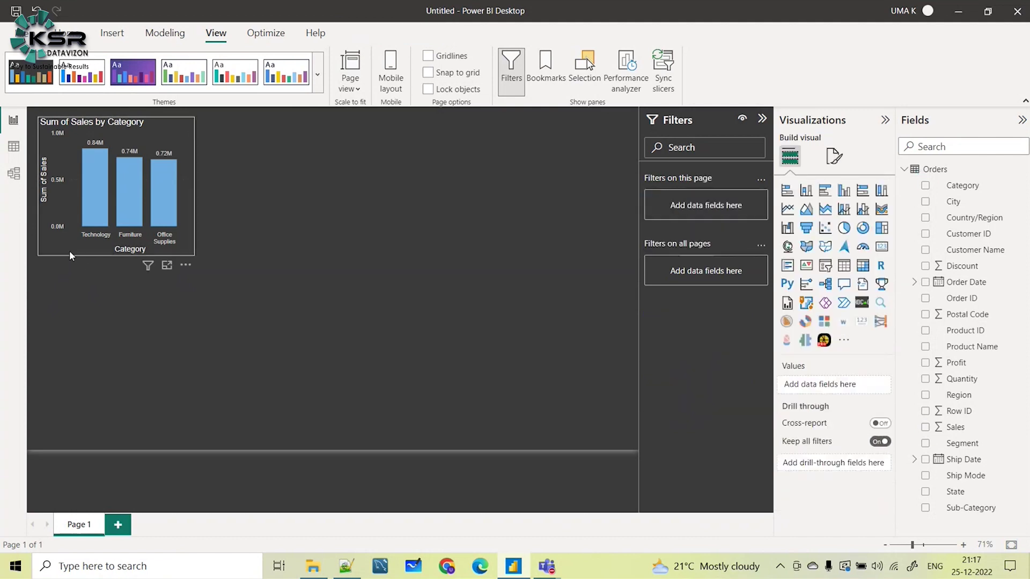
# - Duplicate the Sales by Category chart beside the original and replace Category with Region on the copy's X-axis
pyautogui.click(69, 250)
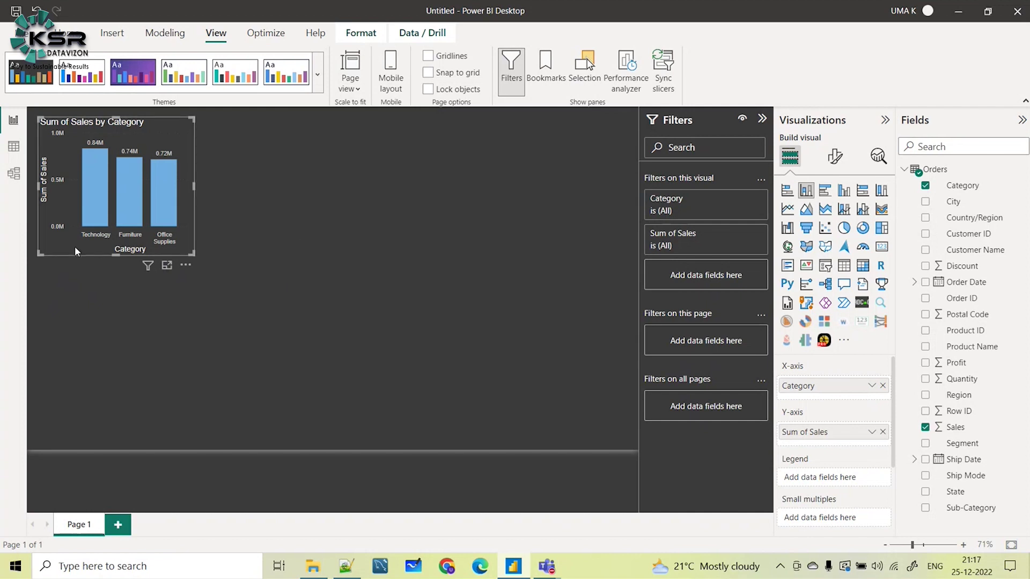
pyautogui.hotkey('ctrl', 'c')
pyautogui.click(391, 168)
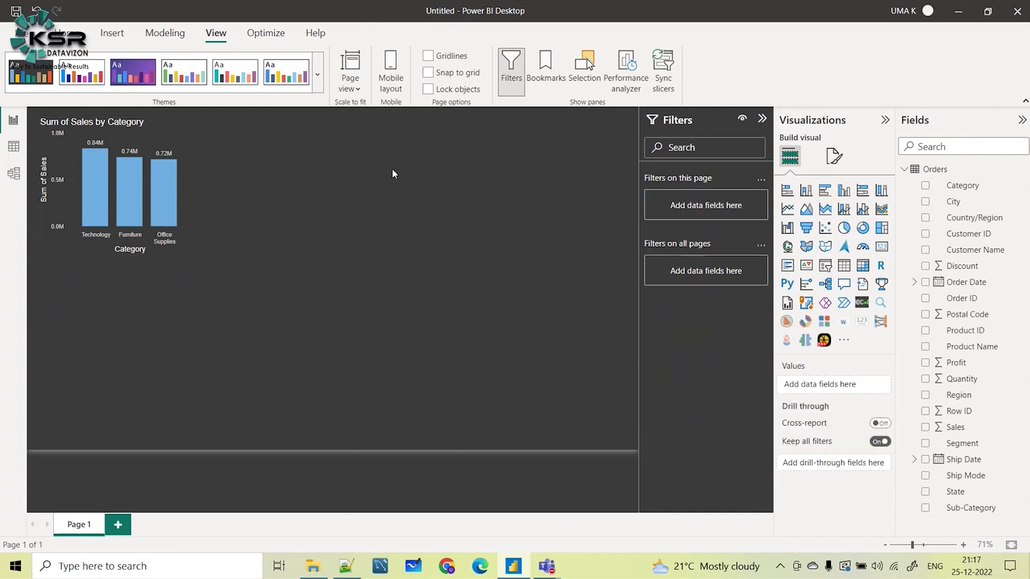
pyautogui.hotkey('ctrl', 'v')
pyautogui.click(339, 249)
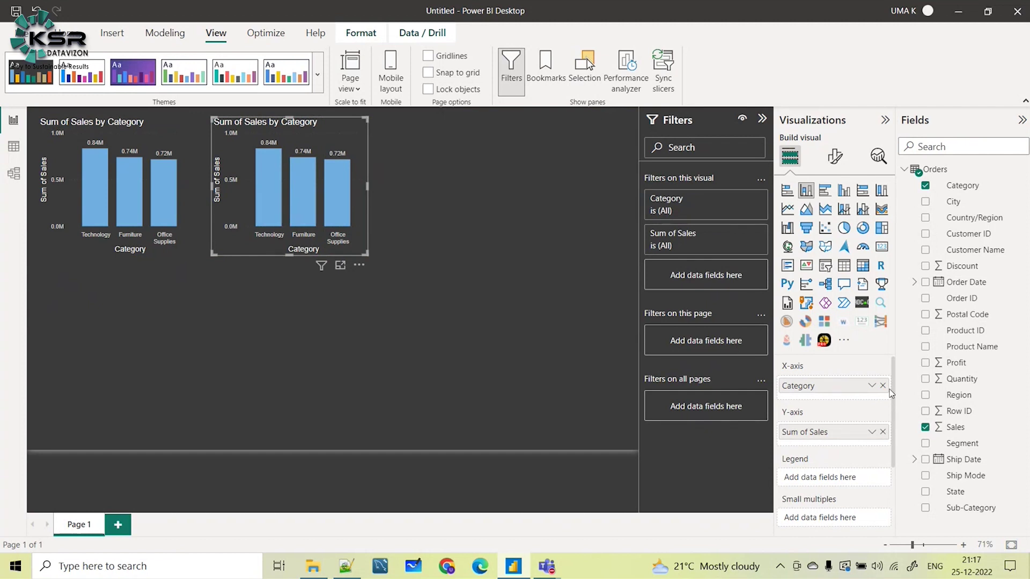
pyautogui.moveTo(912, 406); pyautogui.dragTo(829, 385)
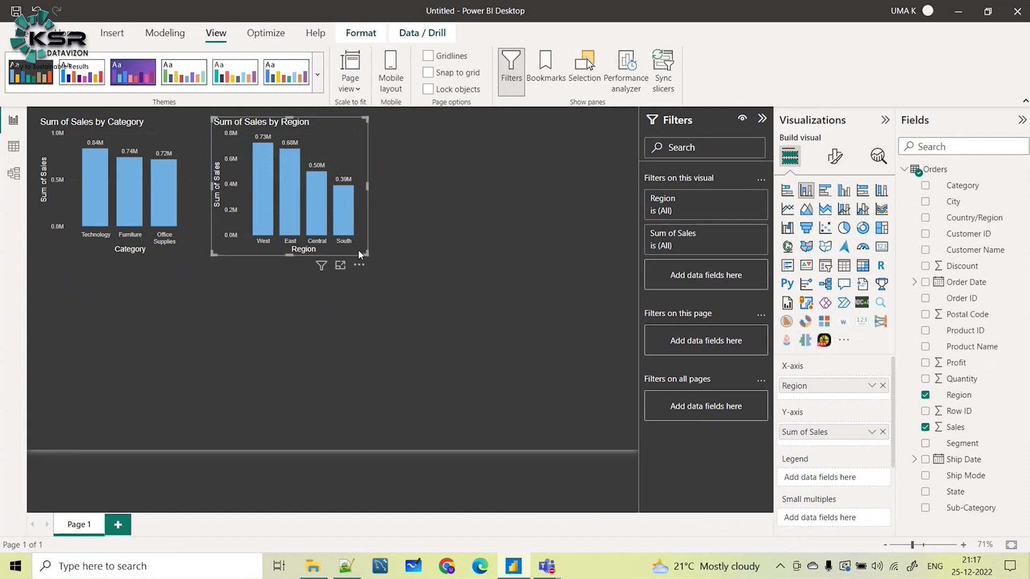
# - Duplicate the Sales by Region chart to its right and replace Region with Segment on the copy's X-axis
pyautogui.click(491, 186)
pyautogui.hotkey('ctrl', 'z')
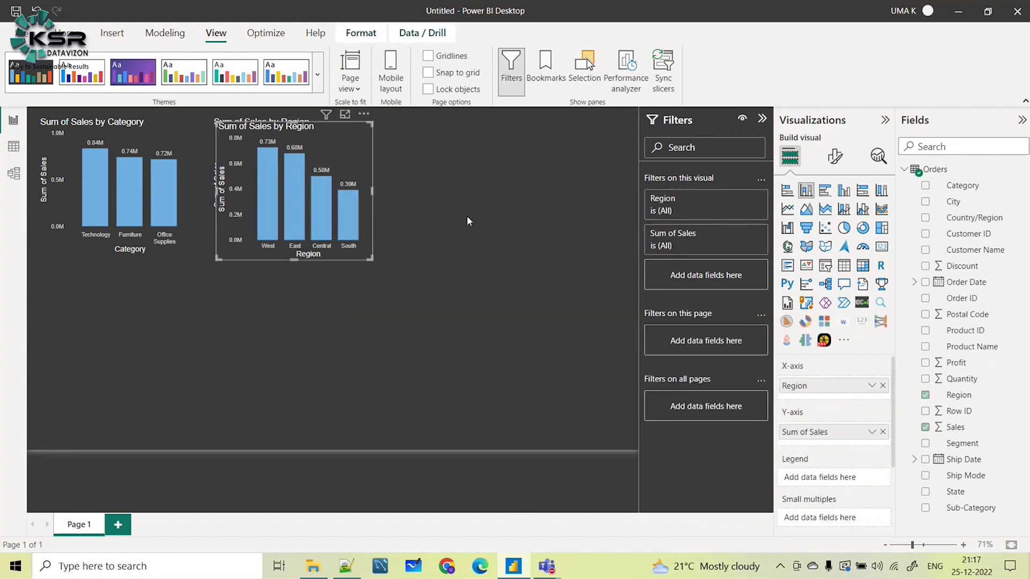
pyautogui.moveTo(349, 146); pyautogui.dragTo(526, 147)
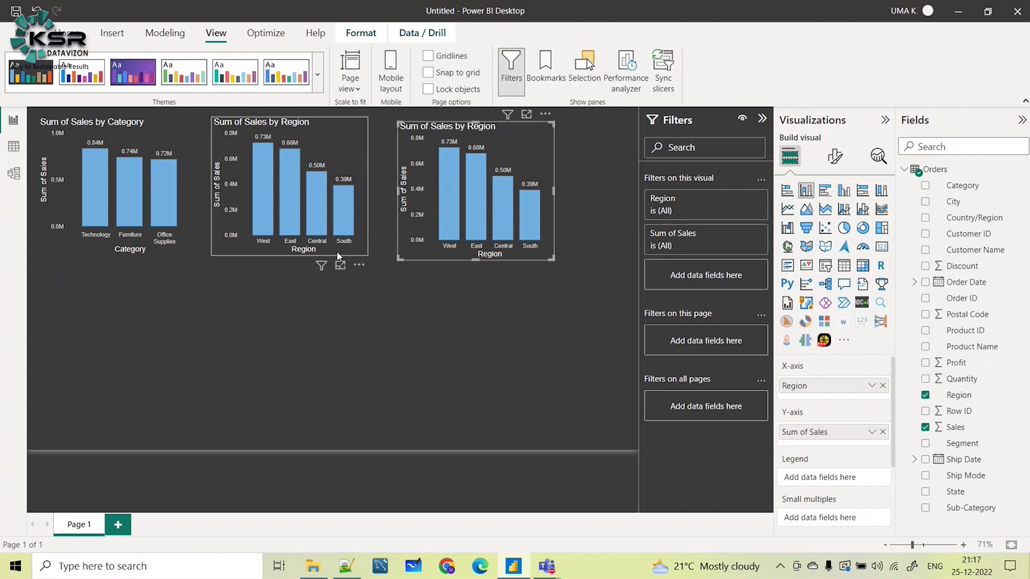
pyautogui.click(882, 386)
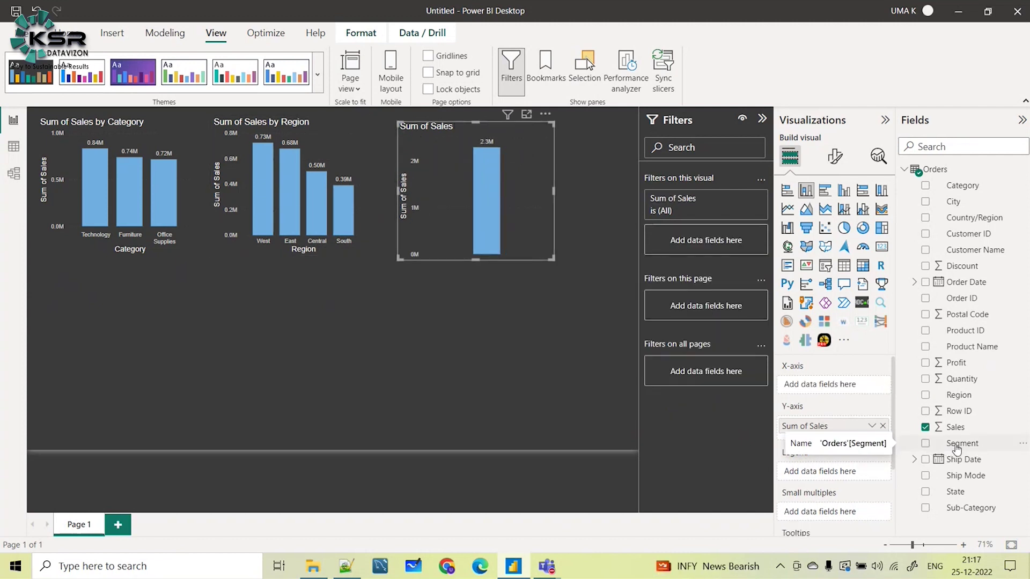
pyautogui.moveTo(957, 448); pyautogui.dragTo(831, 385)
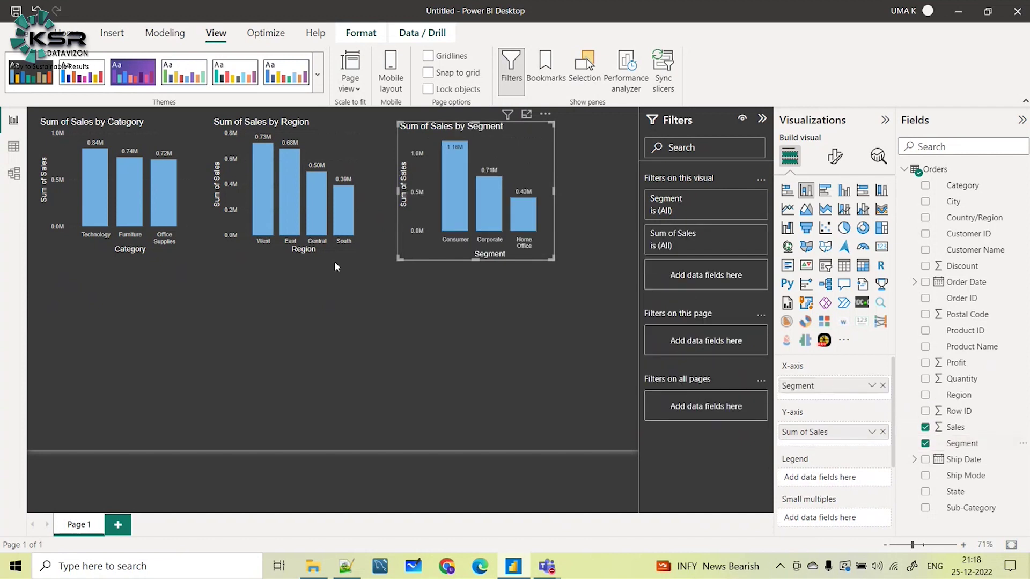
pyautogui.click(62, 247)
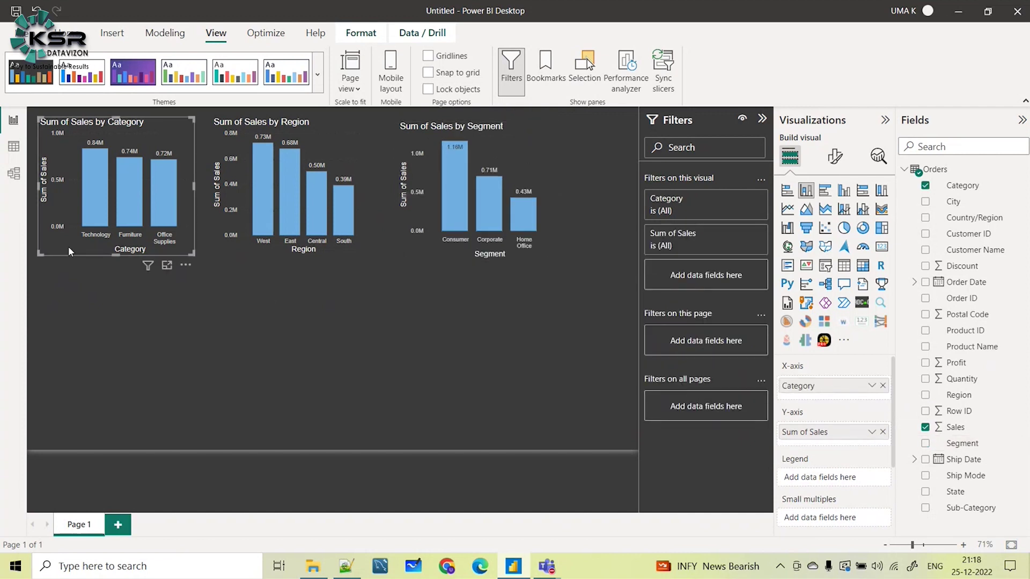
pyautogui.click(234, 234)
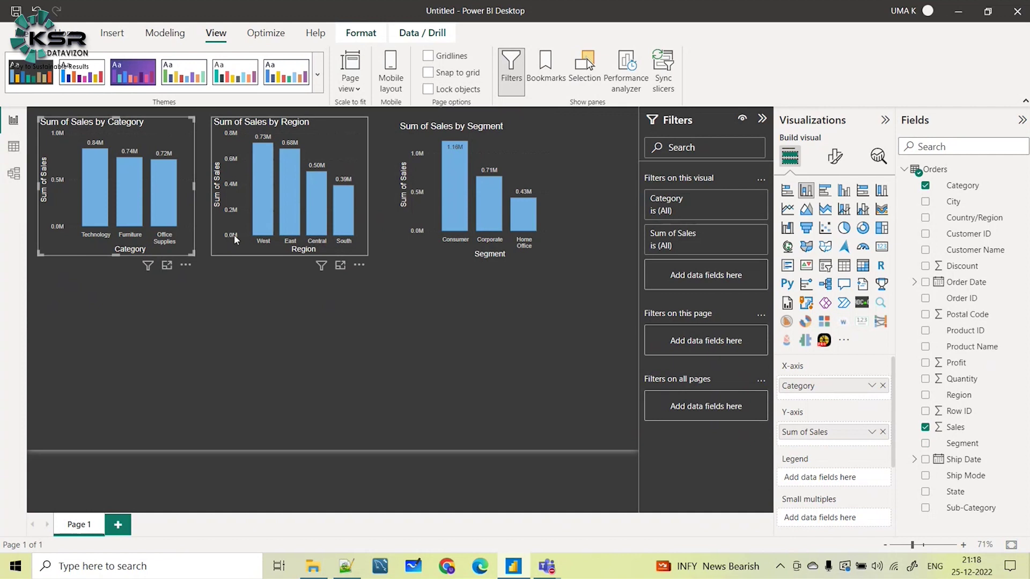
pyautogui.click(411, 242)
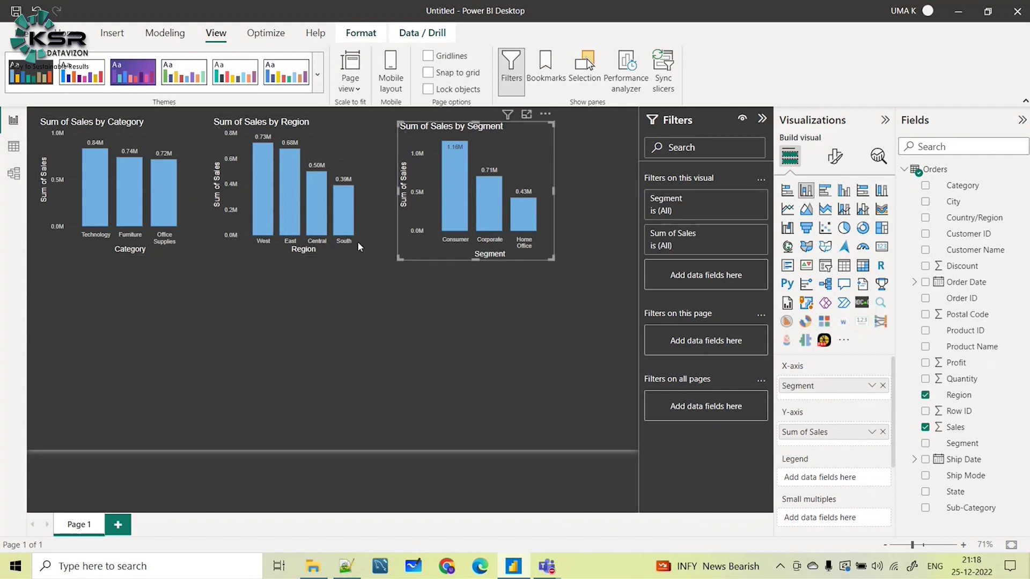
pyautogui.click(97, 247)
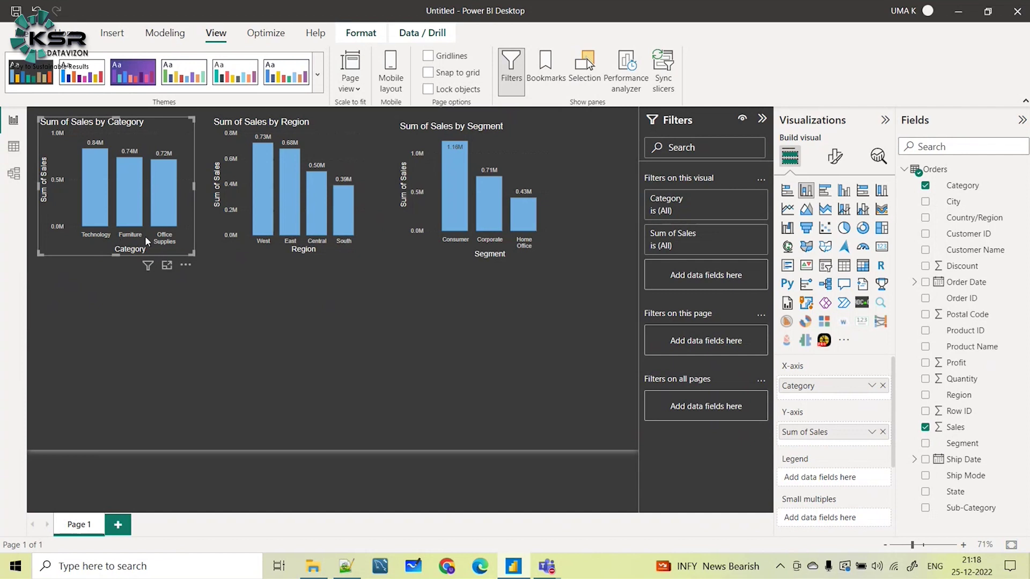
pyautogui.click(278, 246)
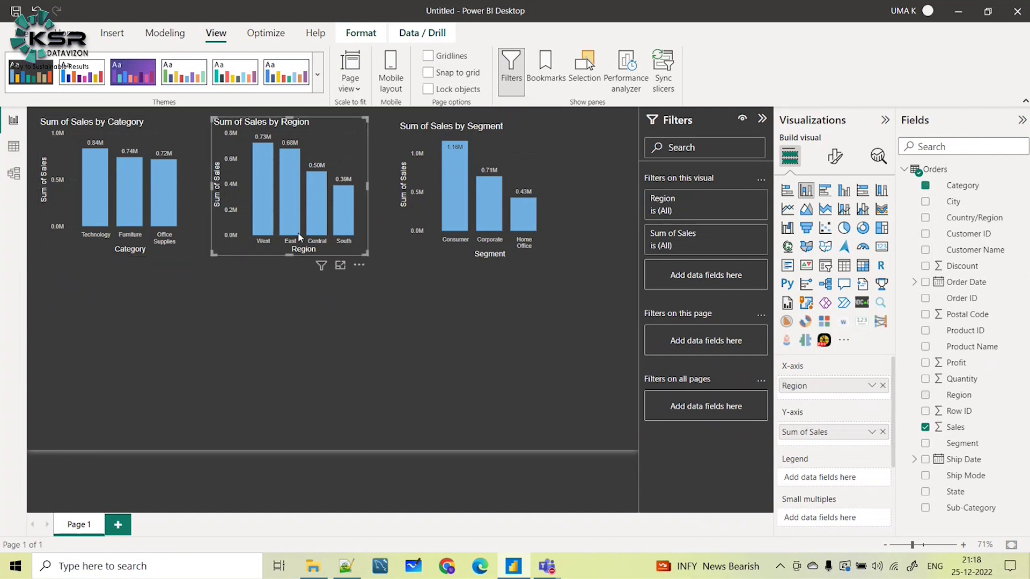
# - Align the top edge of the Sales by Segment chart with the Category and Region charts
pyautogui.click(440, 250)
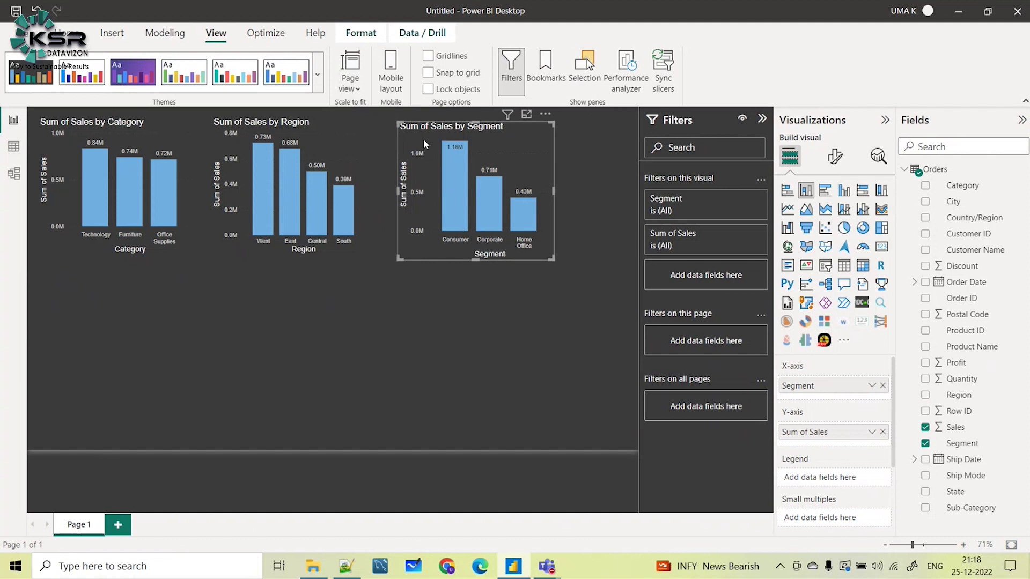
pyautogui.moveTo(423, 139); pyautogui.dragTo(424, 133)
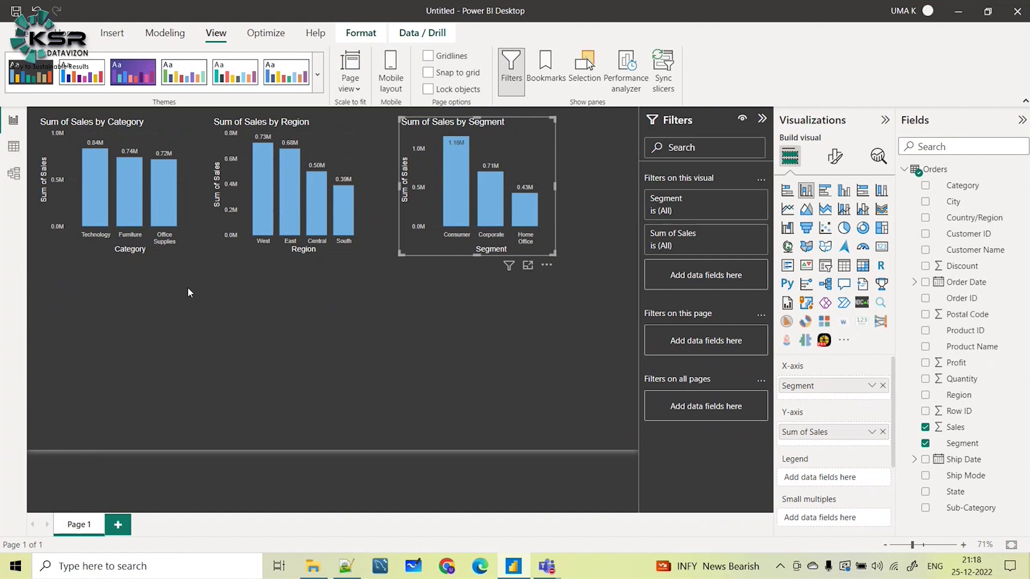
pyautogui.click(189, 248)
pyautogui.click(221, 250)
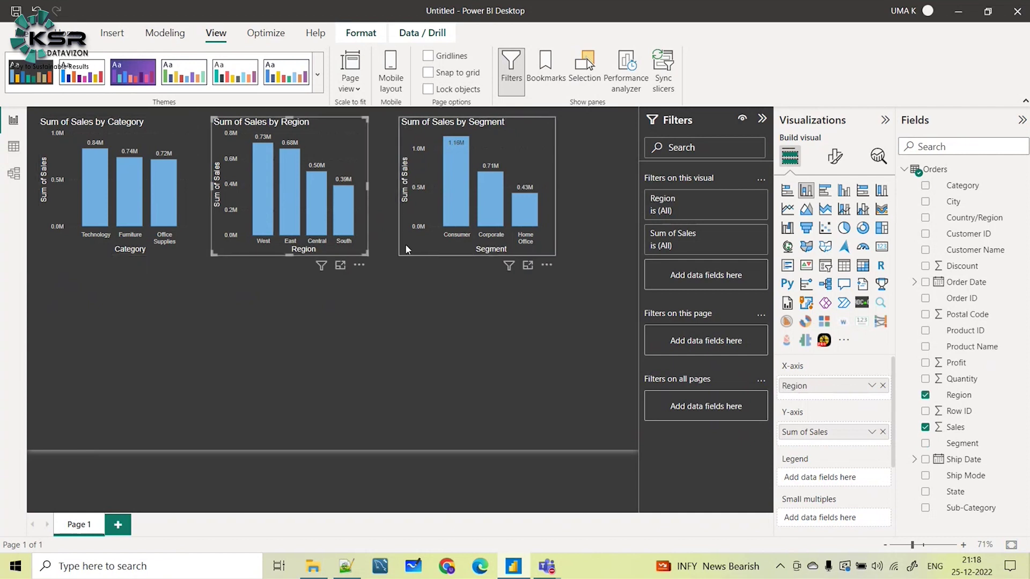
pyautogui.click(406, 249)
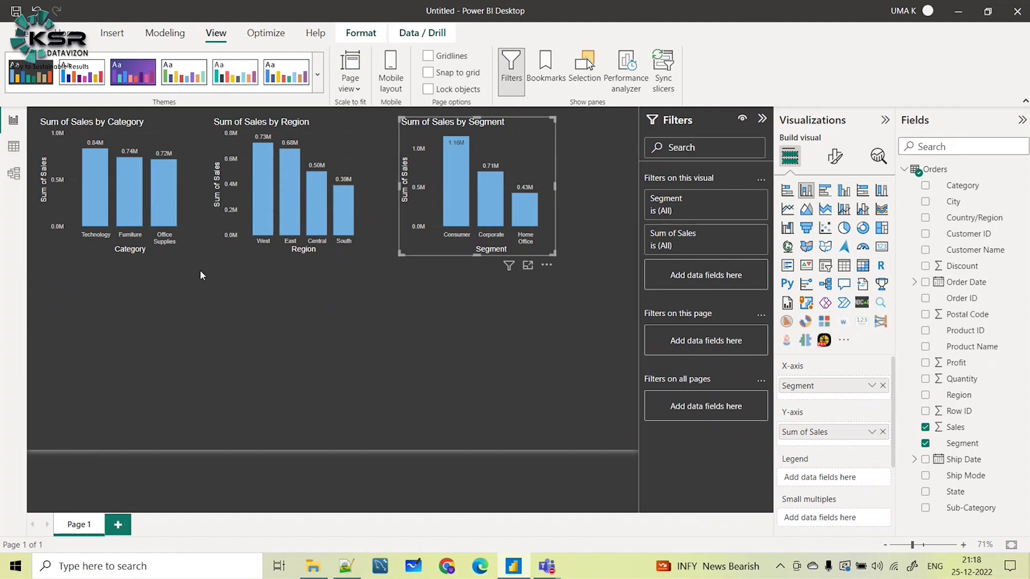
pyautogui.click(112, 241)
pyautogui.click(257, 244)
pyautogui.click(446, 247)
pyautogui.click(247, 367)
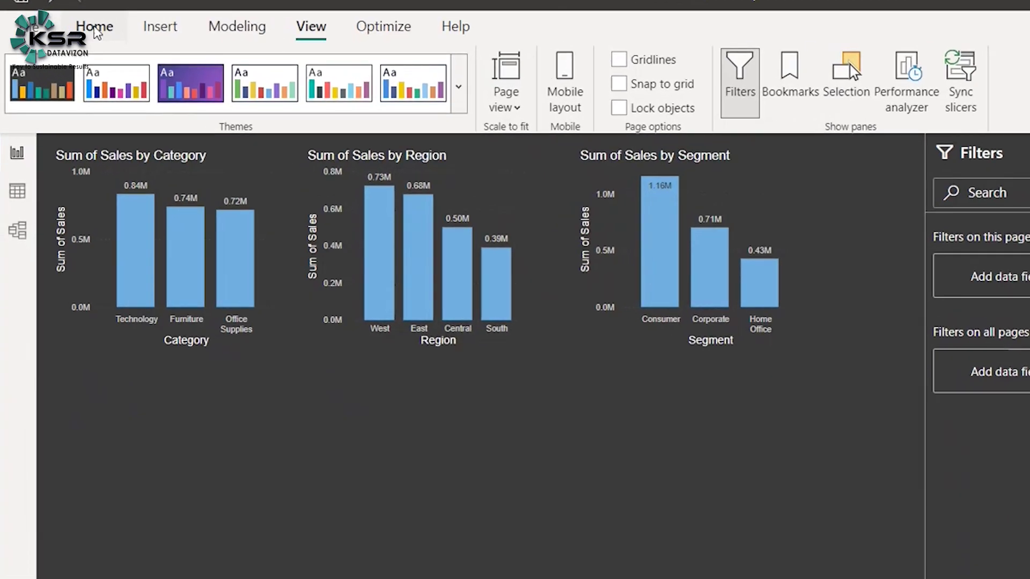
# - Add a new blank page to the report
pyautogui.click(67, 32)
pyautogui.click(230, 25)
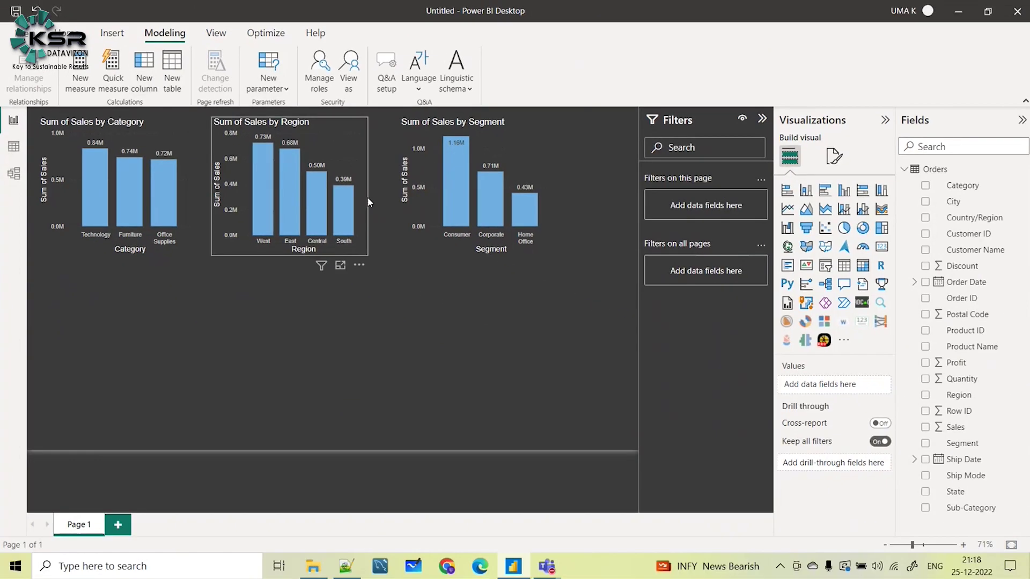
pyautogui.click(118, 528)
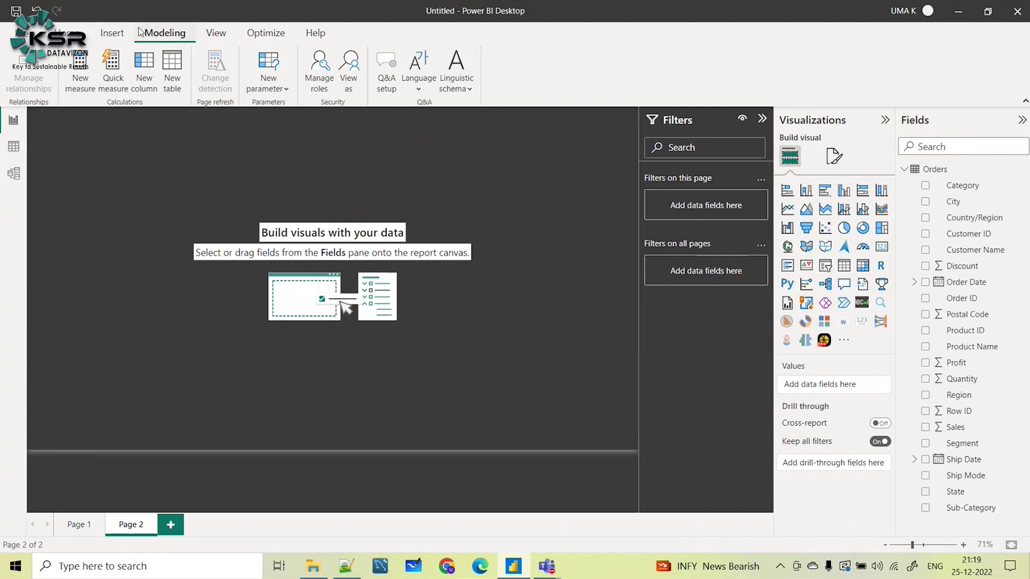
# - Start a new parameter of type Fields and name it Field Parameter
pyautogui.click(279, 92)
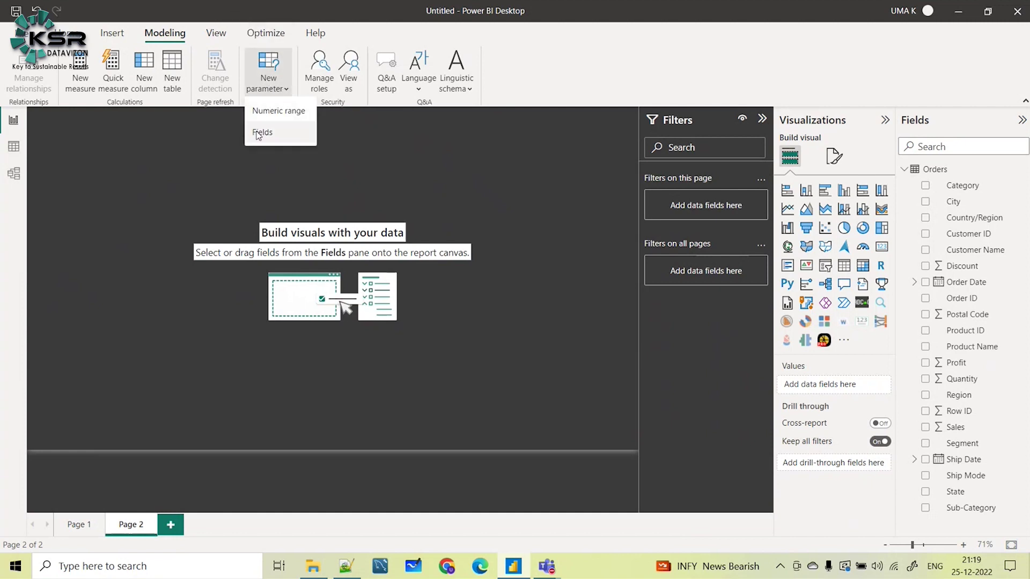
pyautogui.click(270, 136)
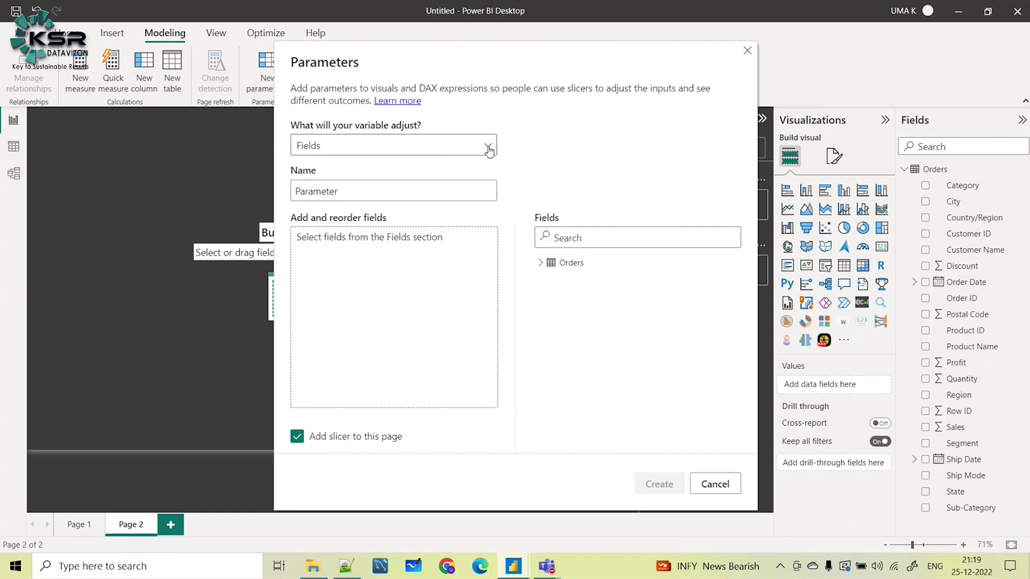
pyautogui.click(361, 152)
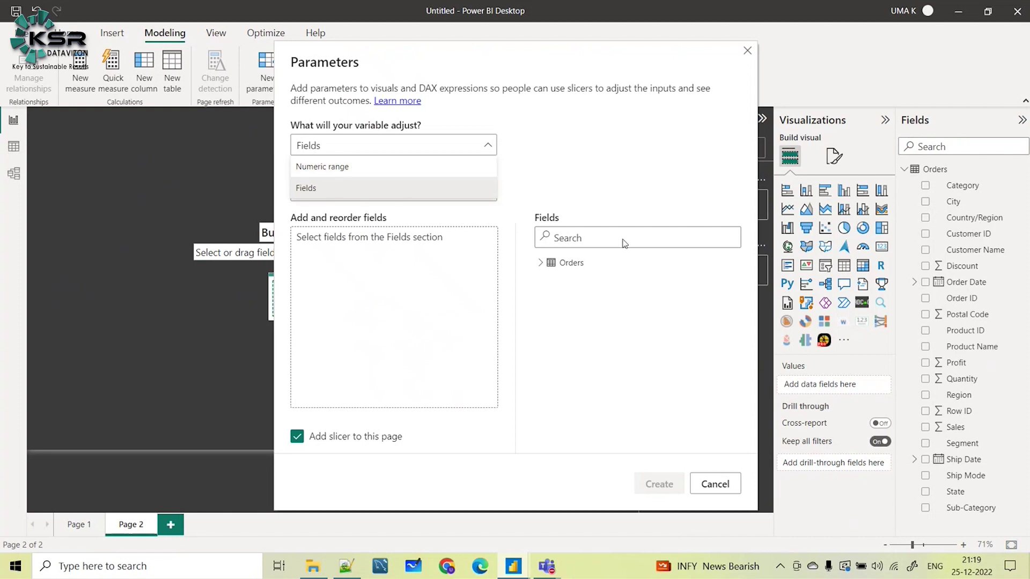
pyautogui.click(305, 189)
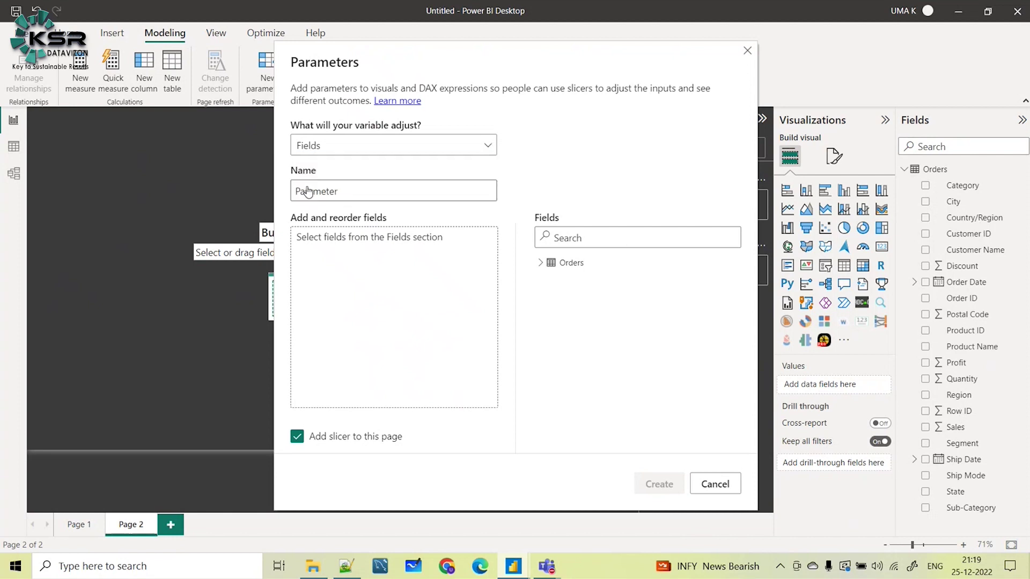
pyautogui.click(345, 191)
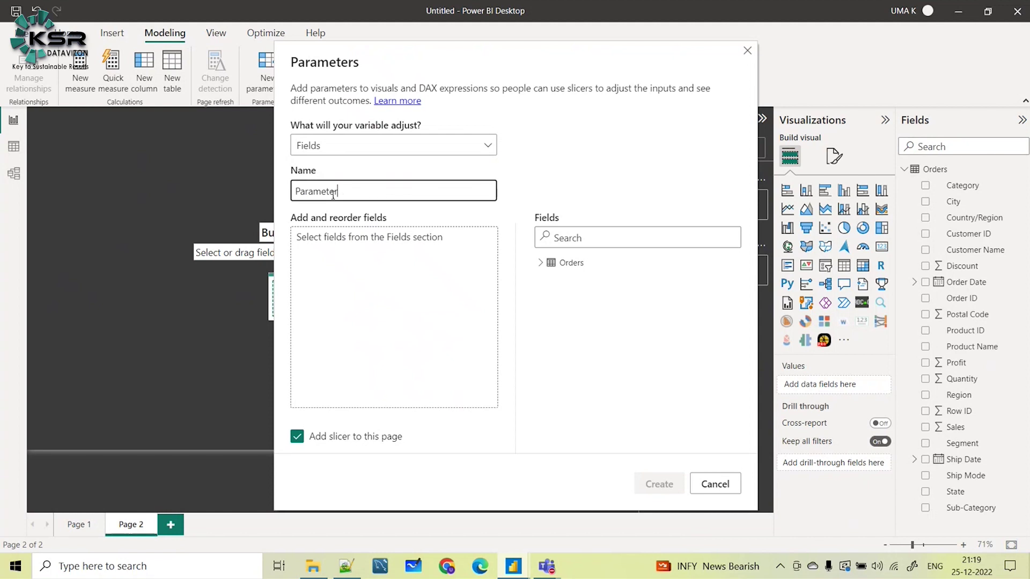
pyautogui.click(297, 191)
pyautogui.write('File')
pyautogui.press('BackSpace')
pyautogui.press('BackSpace')
pyautogui.write('eld')
# - Add Category, Region, Segment, Ship Mode and Sub-Category from Orders to the parameter and create it with a slicer on the page
pyautogui.click(540, 263)
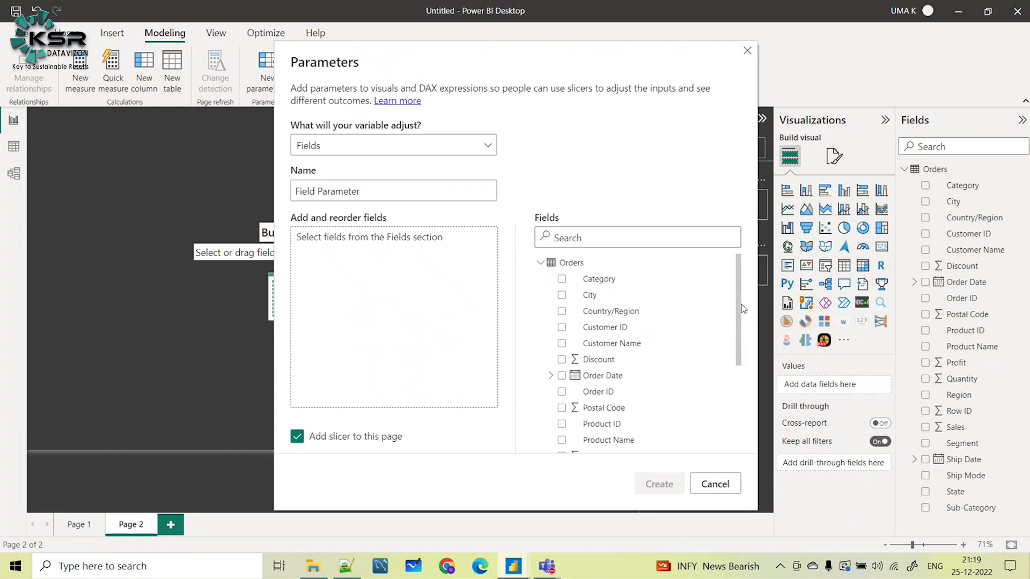
pyautogui.scroll(-5, 738, 332)
pyautogui.scroll(5, 742, 295)
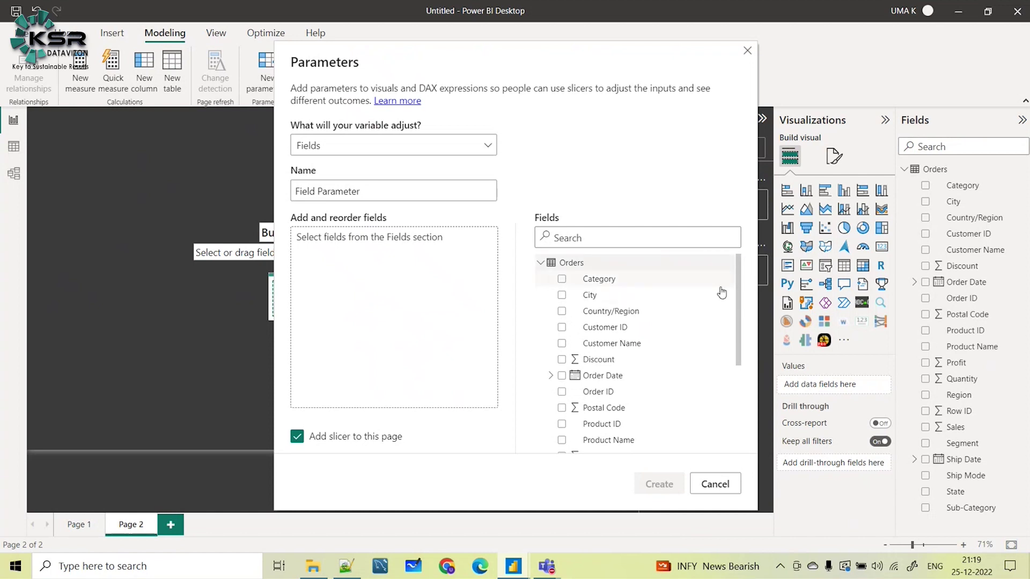
pyautogui.click(561, 279)
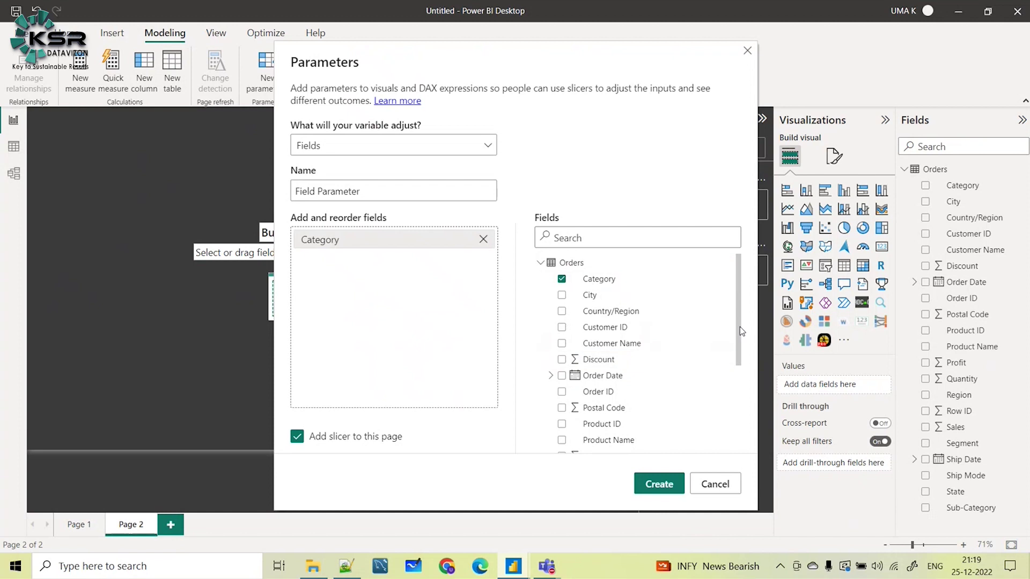
pyautogui.moveTo(739, 326); pyautogui.dragTo(740, 402)
pyautogui.click(561, 361)
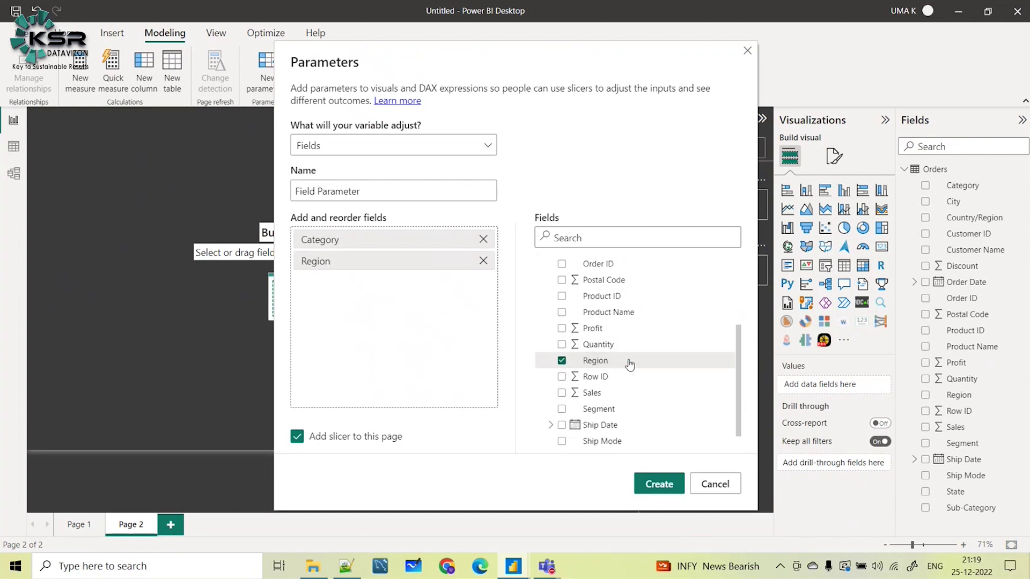
pyautogui.moveTo(736, 385); pyautogui.dragTo(736, 404)
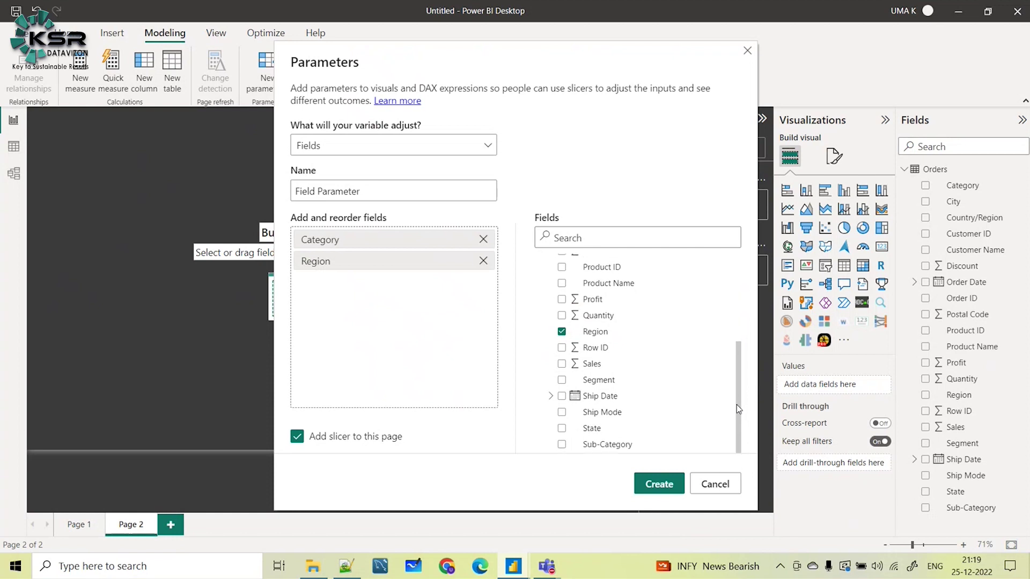
pyautogui.click(562, 380)
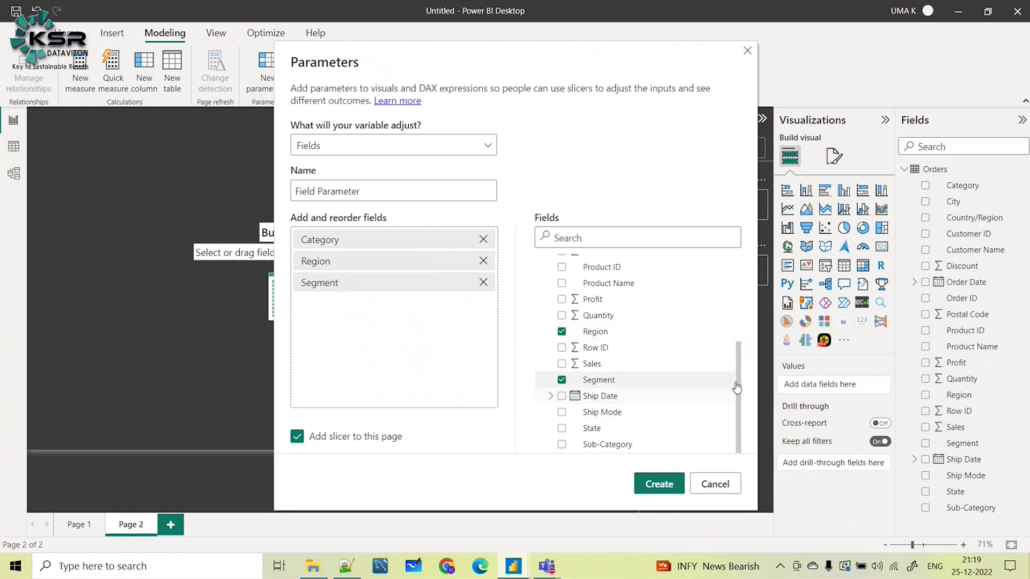
pyautogui.click(561, 412)
pyautogui.click(561, 445)
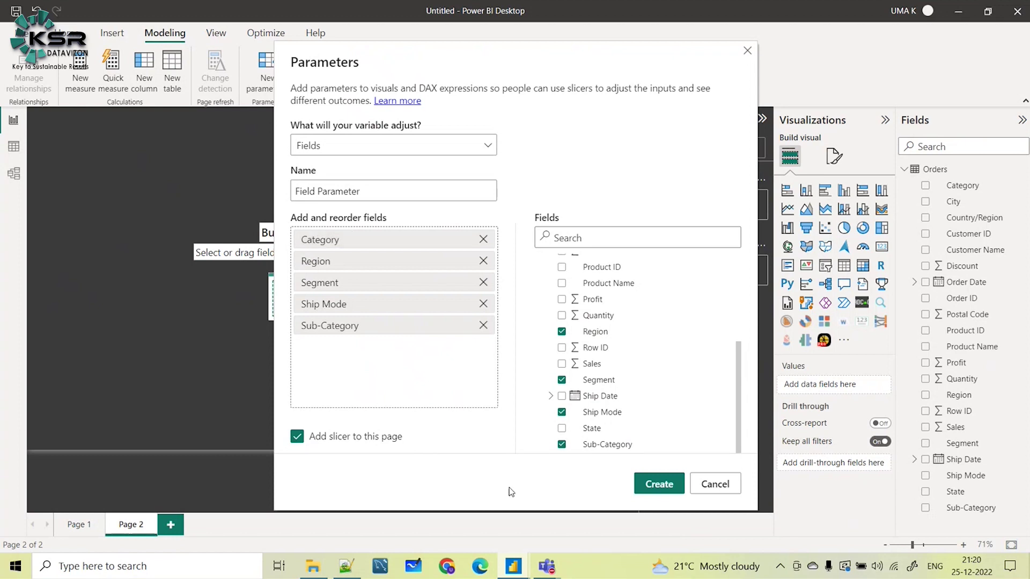
pyautogui.click(644, 490)
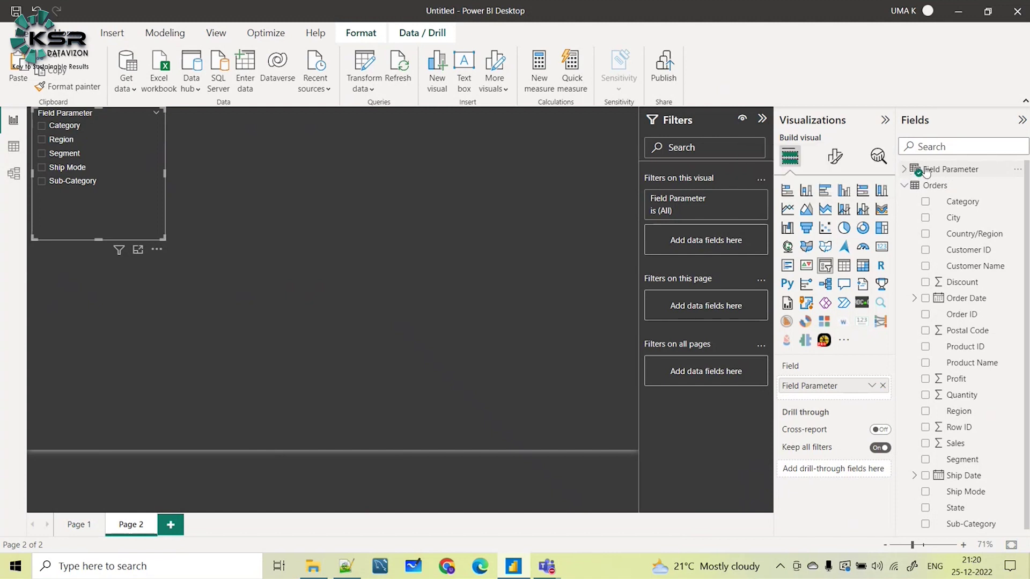
# - Set the Field Parameter slicer's style to Tile and resize it into one wide row across the top of the page
pyautogui.click(904, 171)
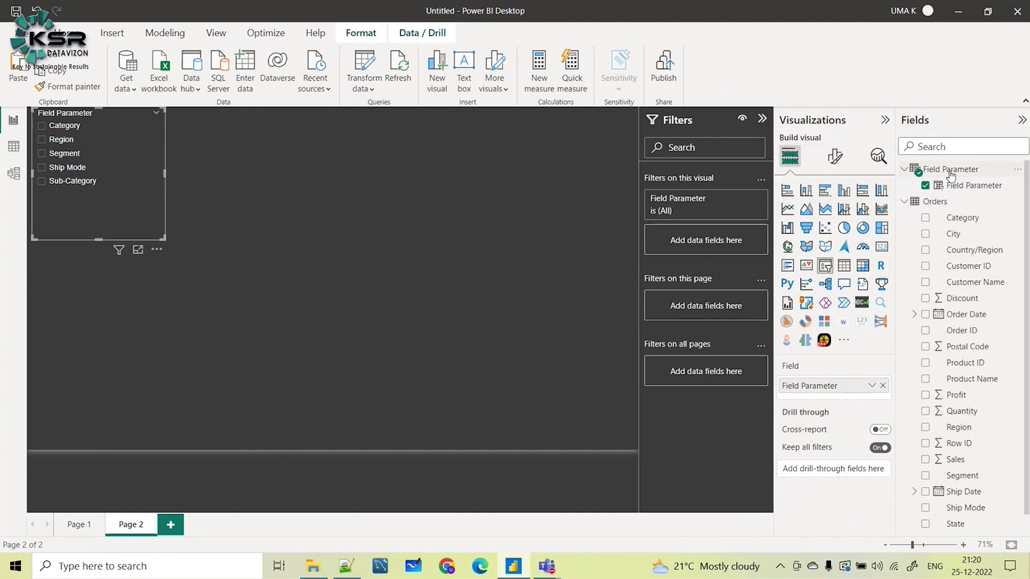
pyautogui.moveTo(141, 144); pyautogui.dragTo(158, 150)
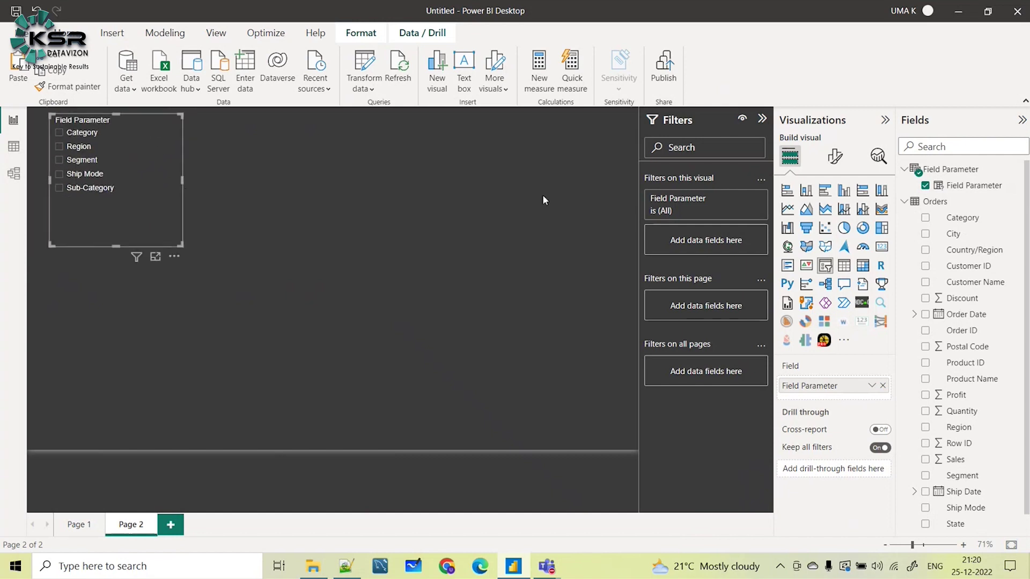
pyautogui.click(834, 156)
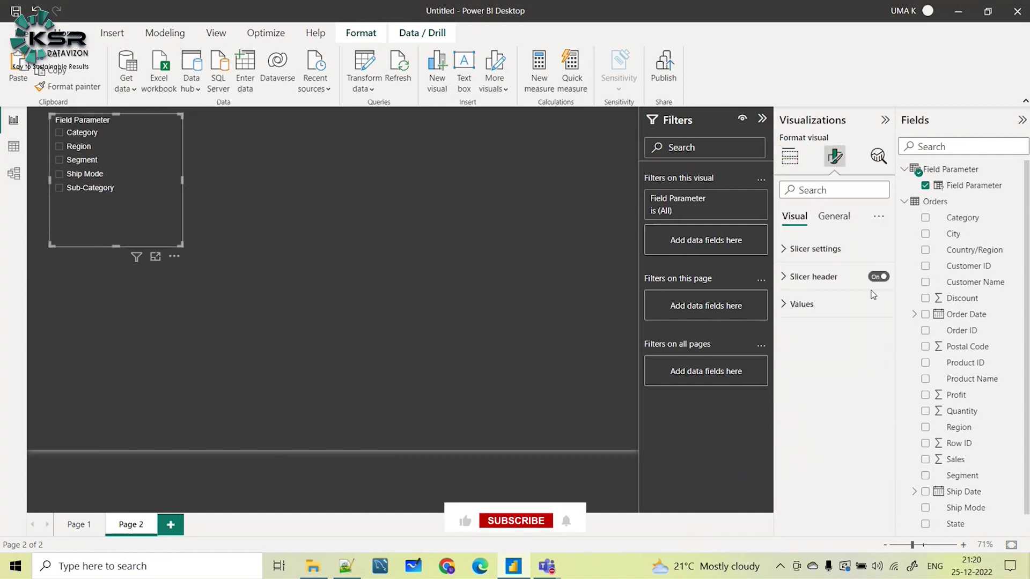
pyautogui.click(785, 252)
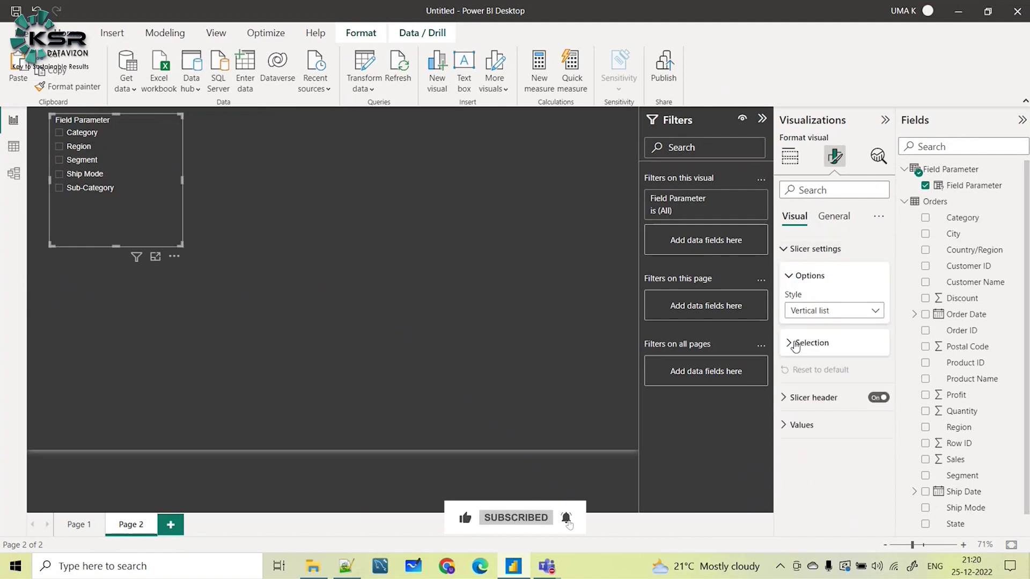
pyautogui.click(845, 312)
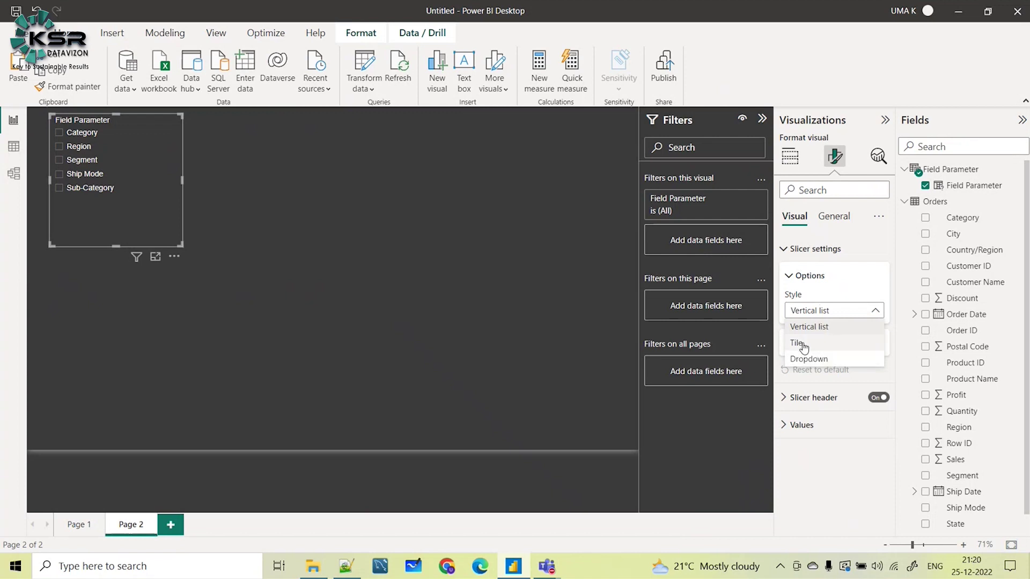
pyautogui.click(810, 344)
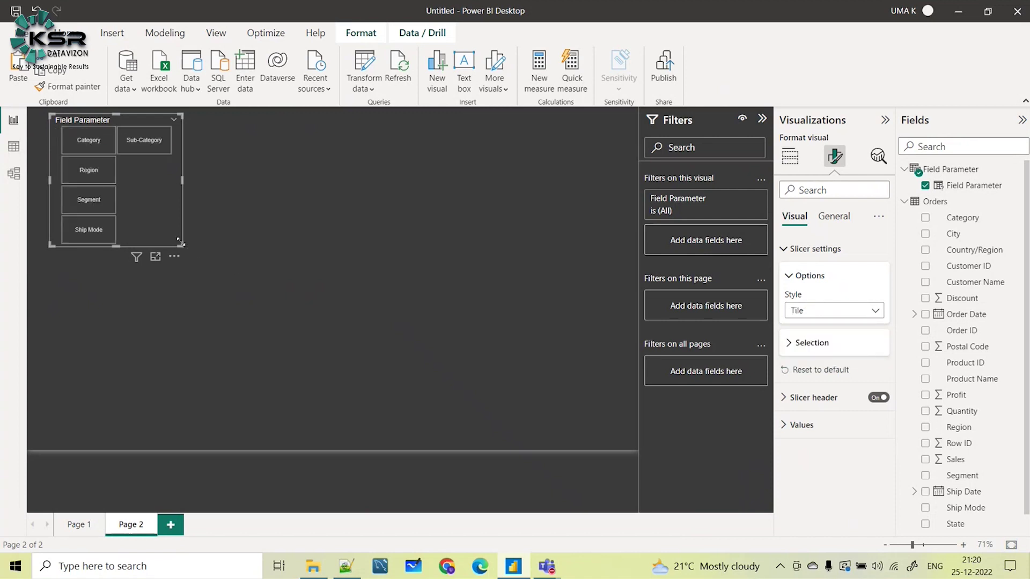
pyautogui.moveTo(180, 242); pyautogui.dragTo(504, 170)
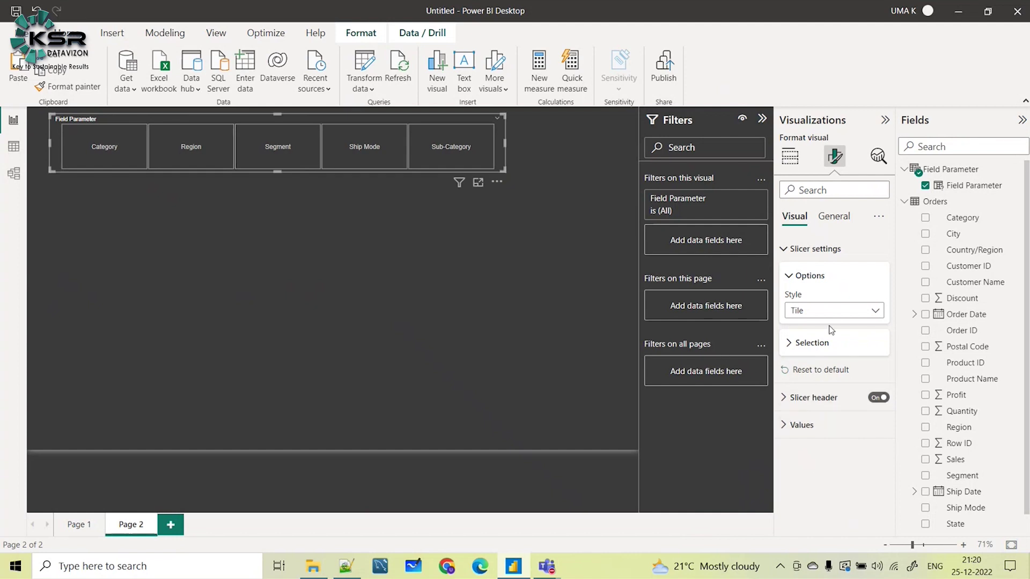
# - Set the background colour of the Field Parameter slicer's values to dark gold
pyautogui.click(840, 217)
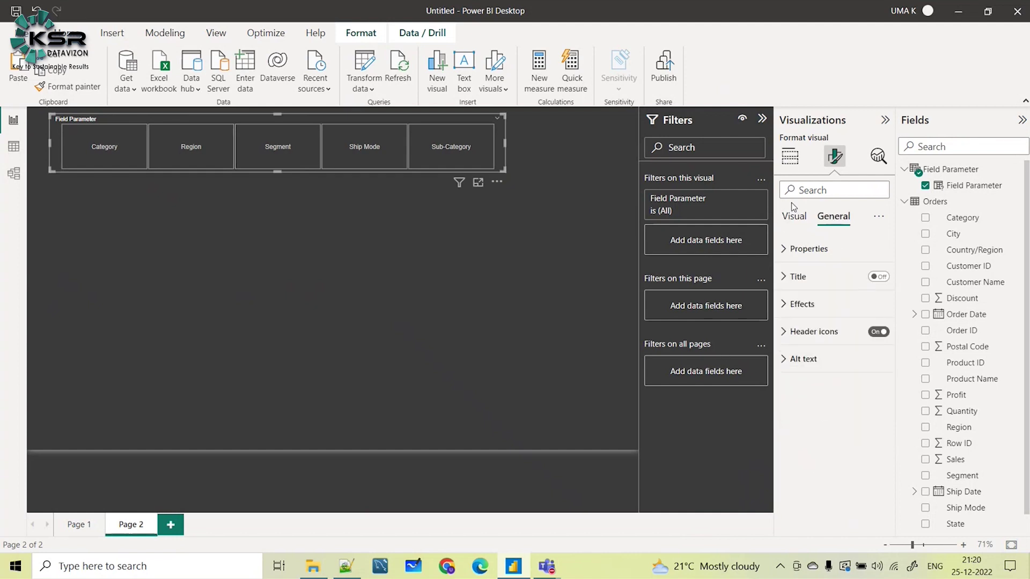
pyautogui.click(793, 218)
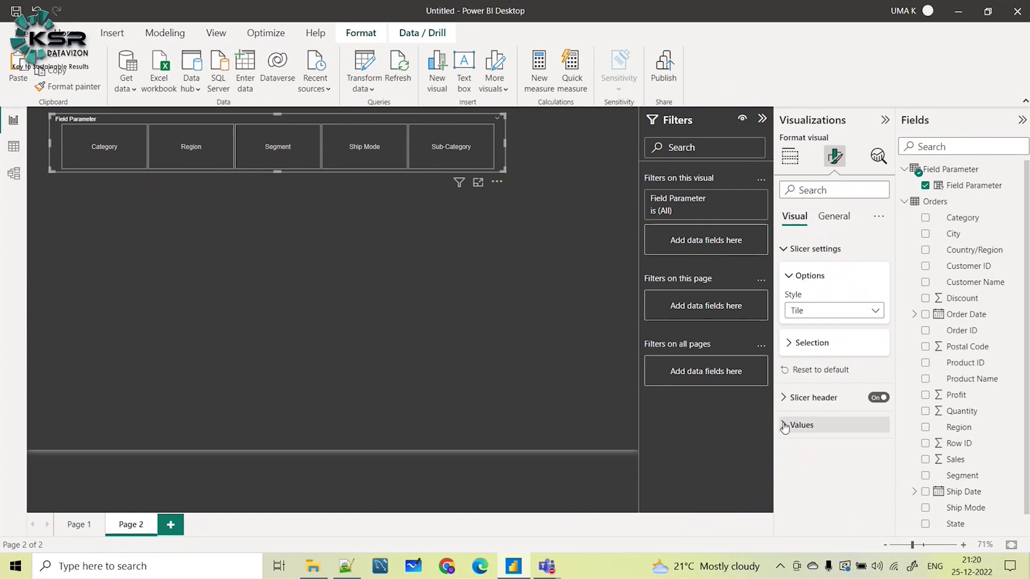
pyautogui.click(784, 426)
pyautogui.scroll(-3, 874, 472)
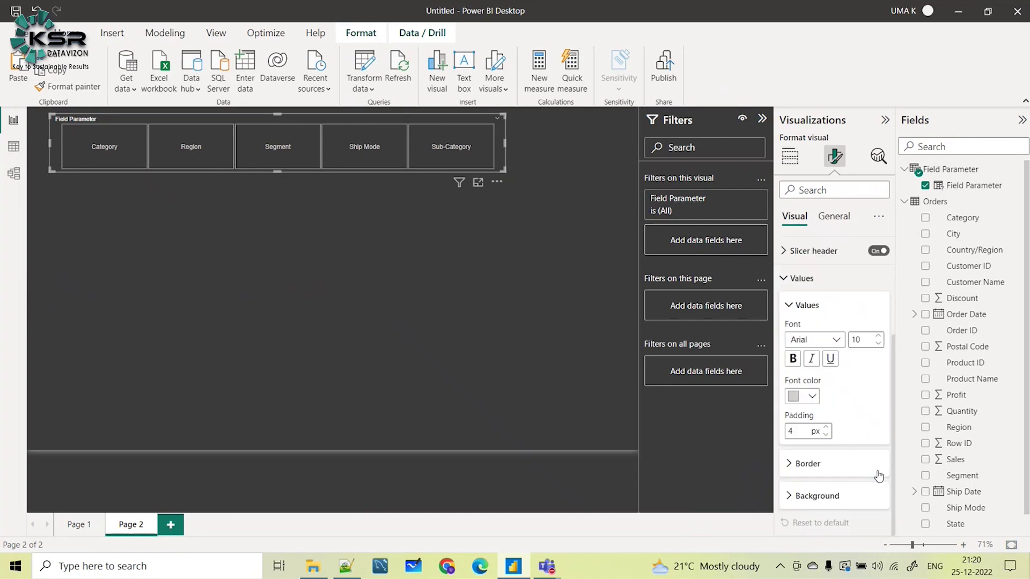
pyautogui.click(787, 499)
pyautogui.scroll(-1, 804, 499)
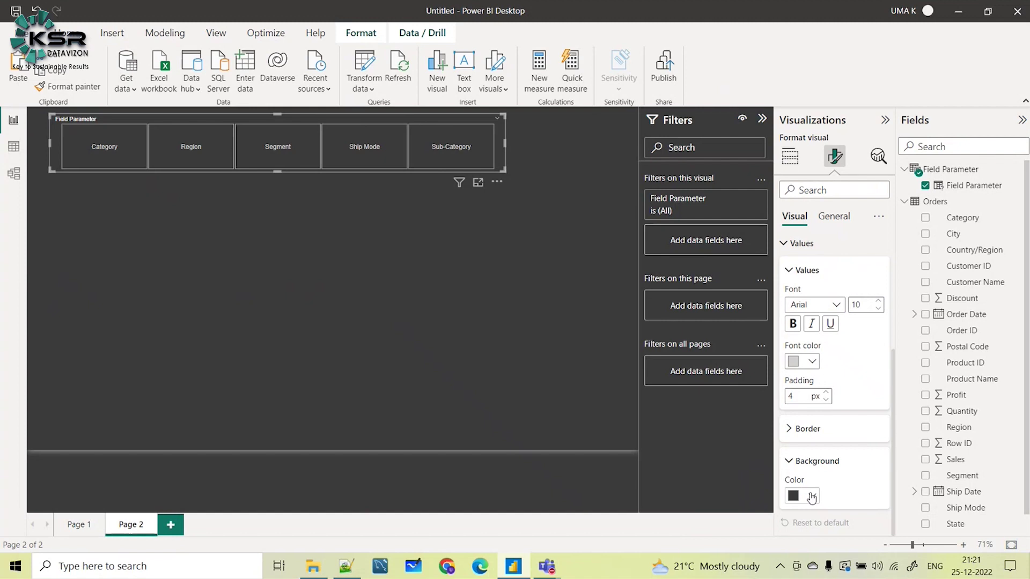
pyautogui.click(812, 495)
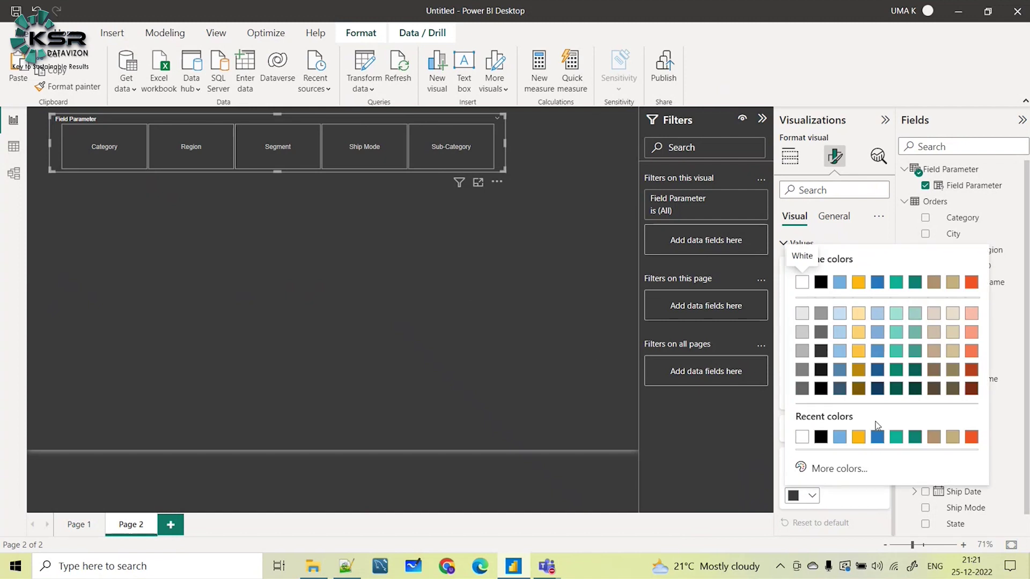
pyautogui.click(901, 314)
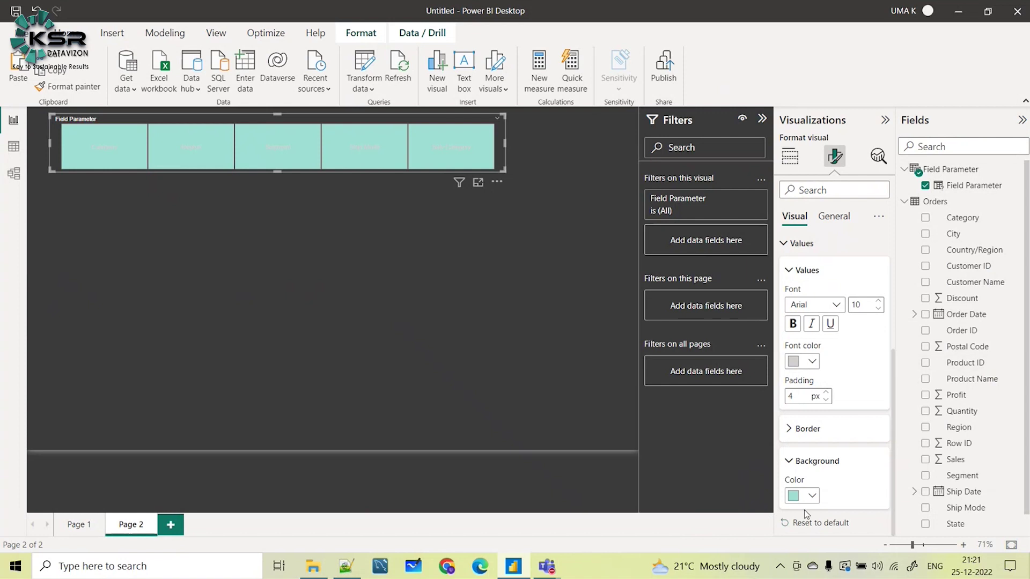
pyautogui.click(811, 495)
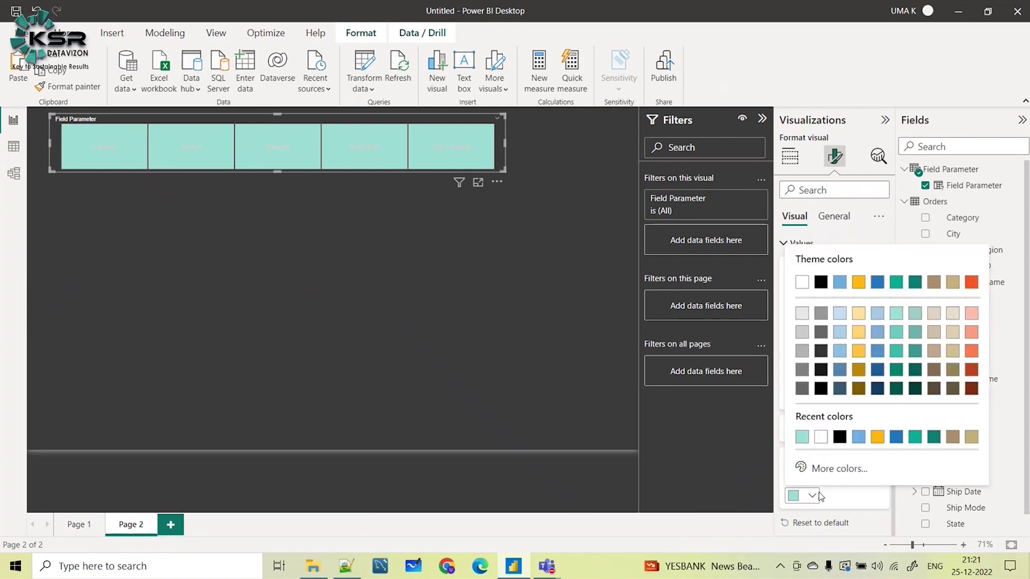
pyautogui.click(861, 376)
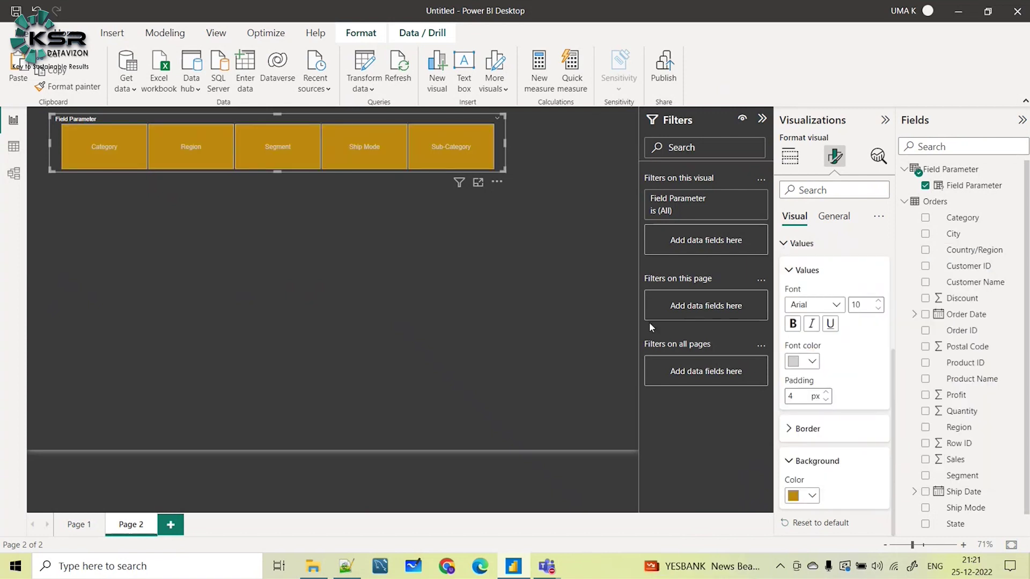
pyautogui.click(89, 261)
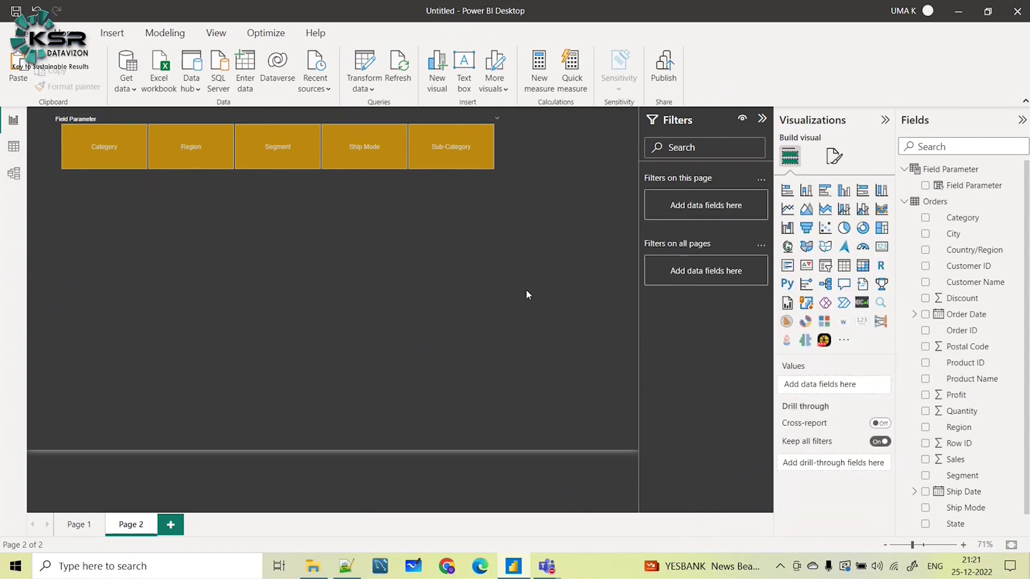
# - Go back to Page 1 and review the sales charts by category, region and segment
pyautogui.click(79, 523)
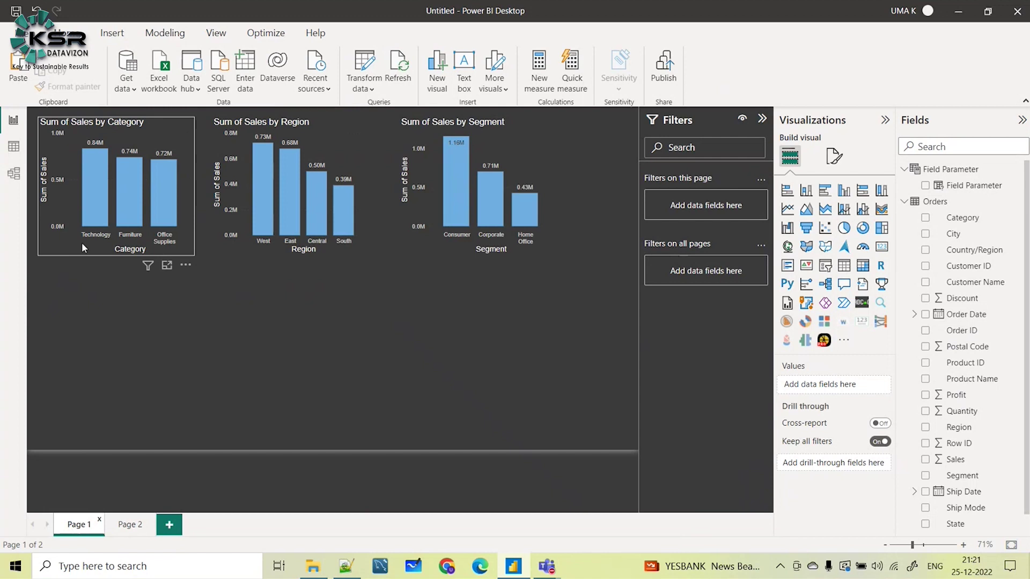
pyautogui.click(81, 243)
pyautogui.click(266, 241)
pyautogui.click(416, 246)
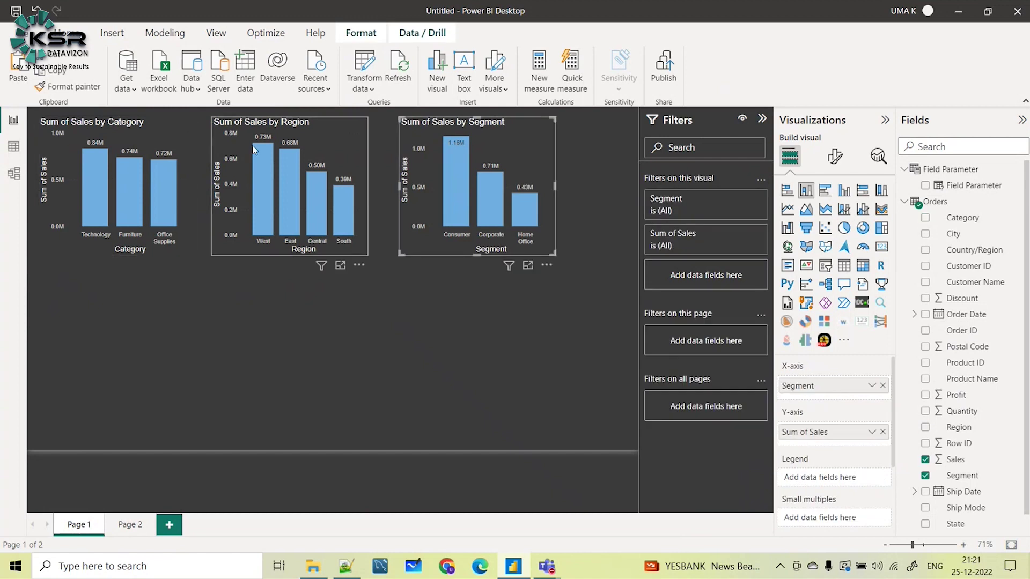
# - On Page 2, add a stacked column chart below the slicer with Field Parameter on the X-axis and Sales on the Y-axis
pyautogui.click(132, 525)
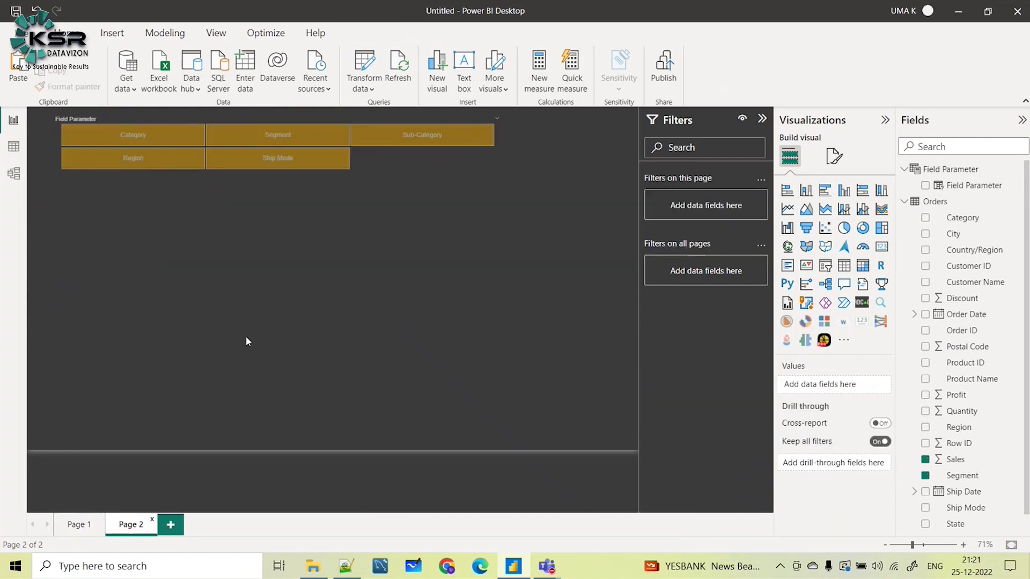
pyautogui.click(806, 190)
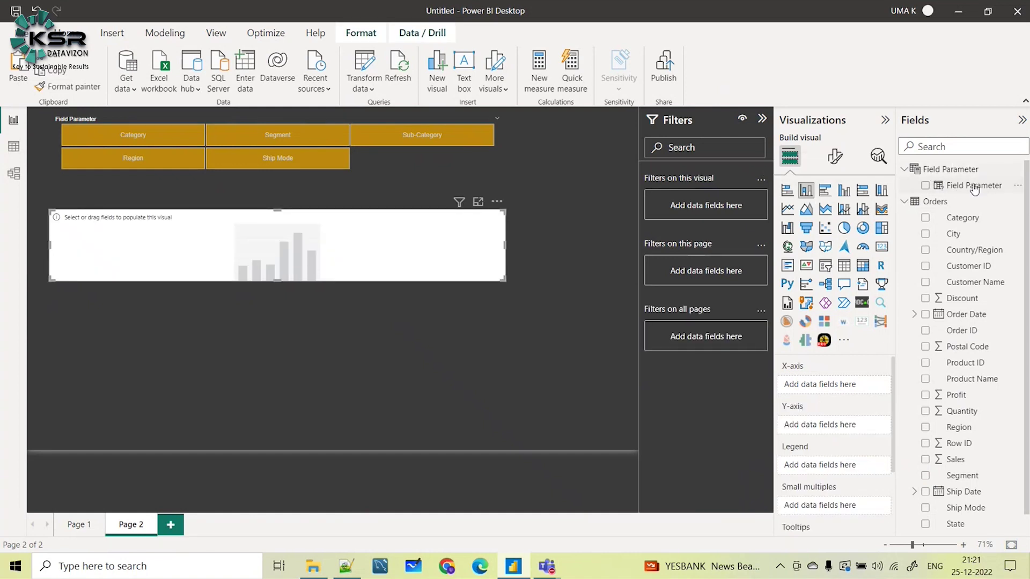
pyautogui.moveTo(979, 190); pyautogui.dragTo(855, 396)
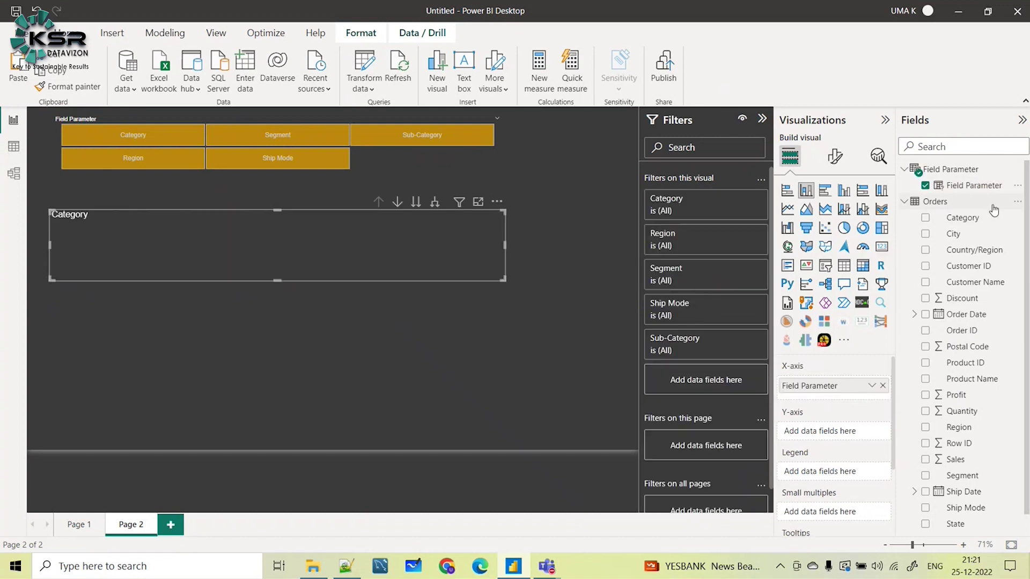
pyautogui.moveTo(949, 460); pyautogui.dragTo(818, 437)
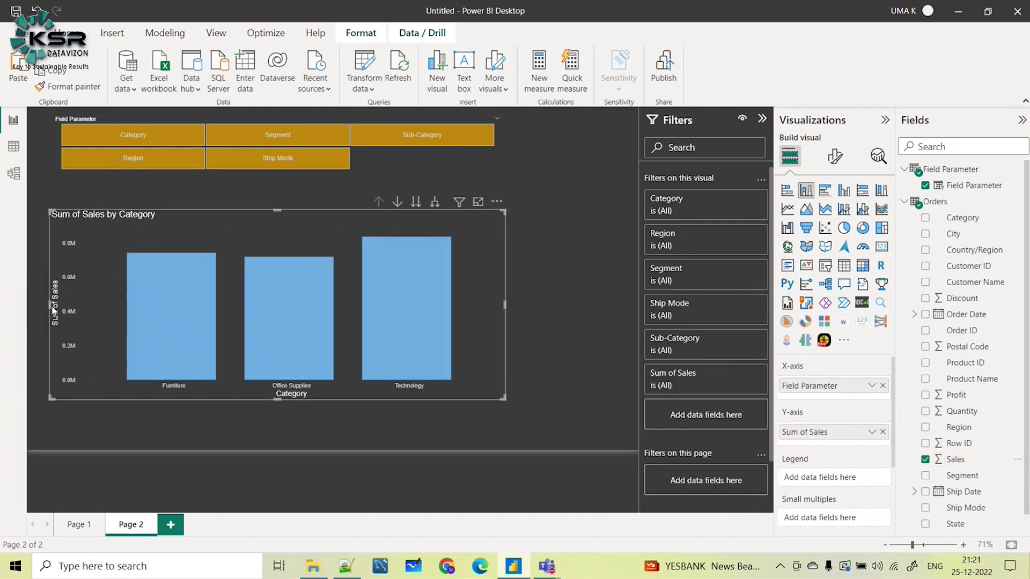
# - Narrow the new column chart from its left edge and turn on its data labels
pyautogui.moveTo(46, 303); pyautogui.dragTo(131, 321)
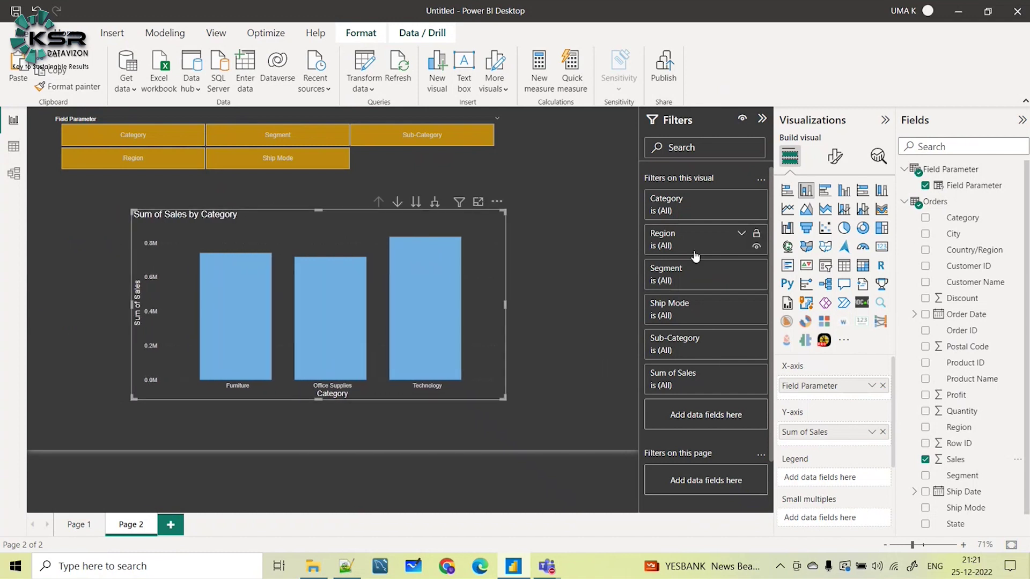
pyautogui.click(834, 156)
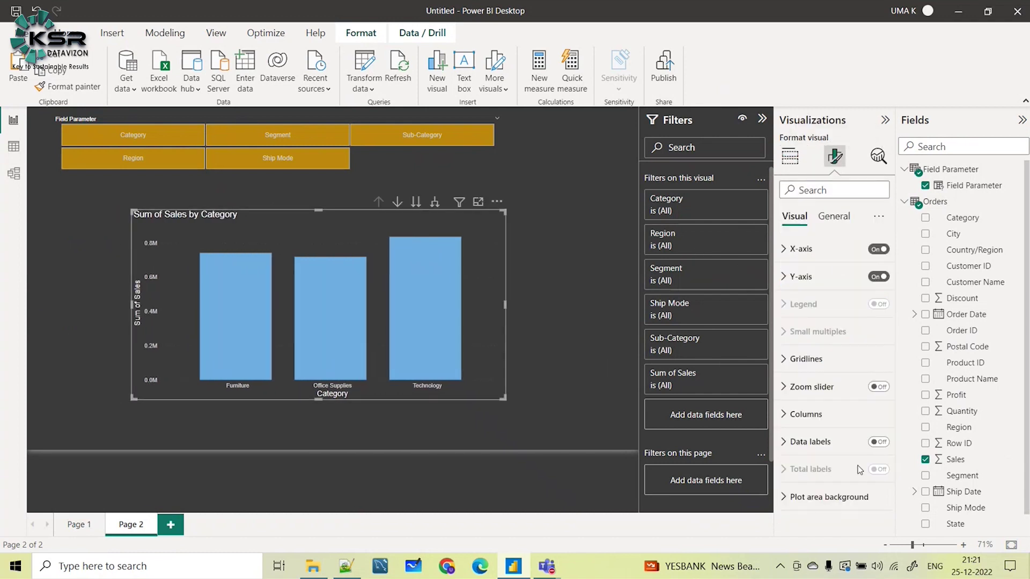
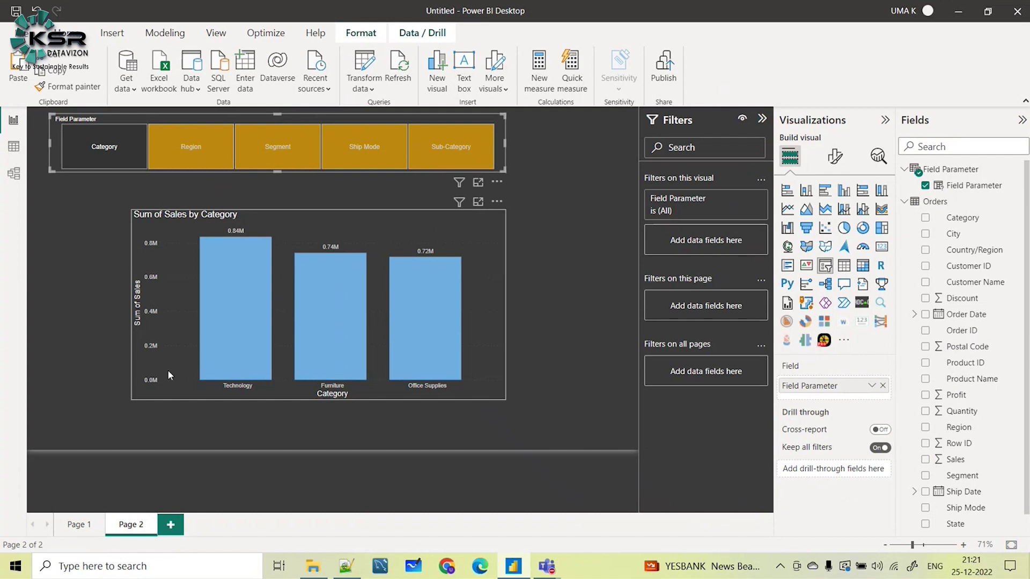
# - Test the slicer by viewing the chart by Region, Segment, Ship Mode, Sub-Category and Category, cycling through again to end on Sub-Category
pyautogui.click(178, 150)
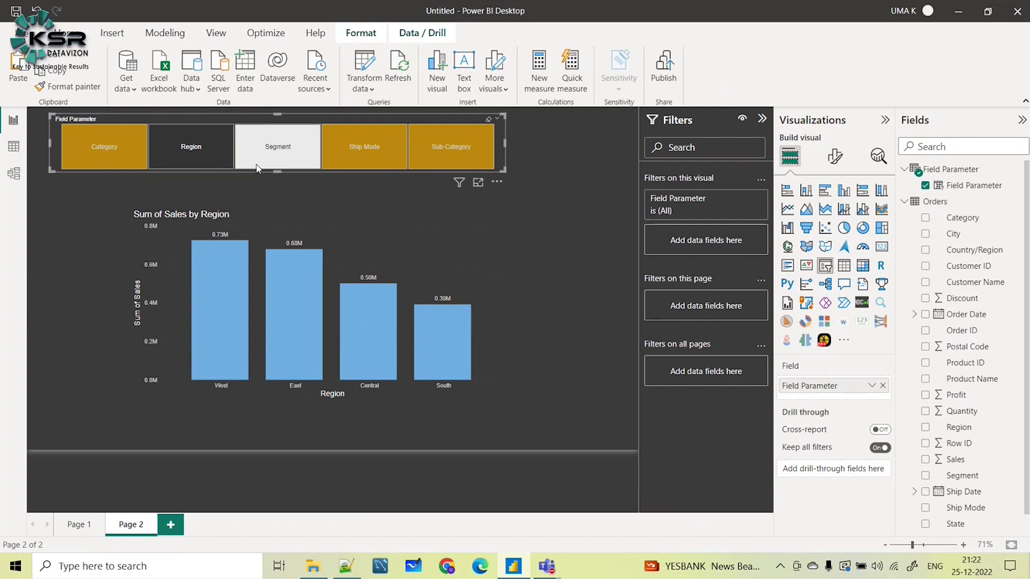
pyautogui.click(263, 150)
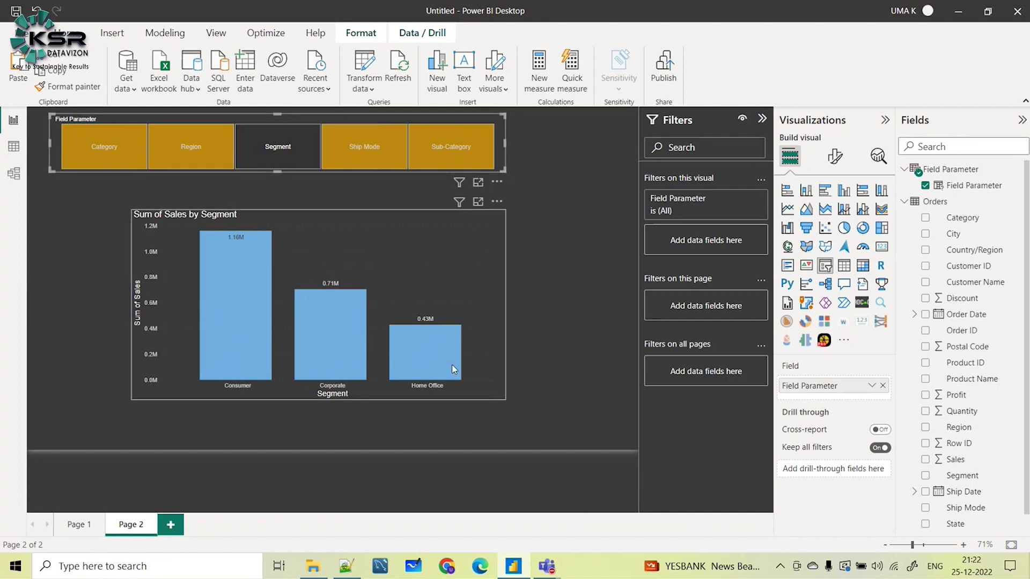
pyautogui.click(368, 154)
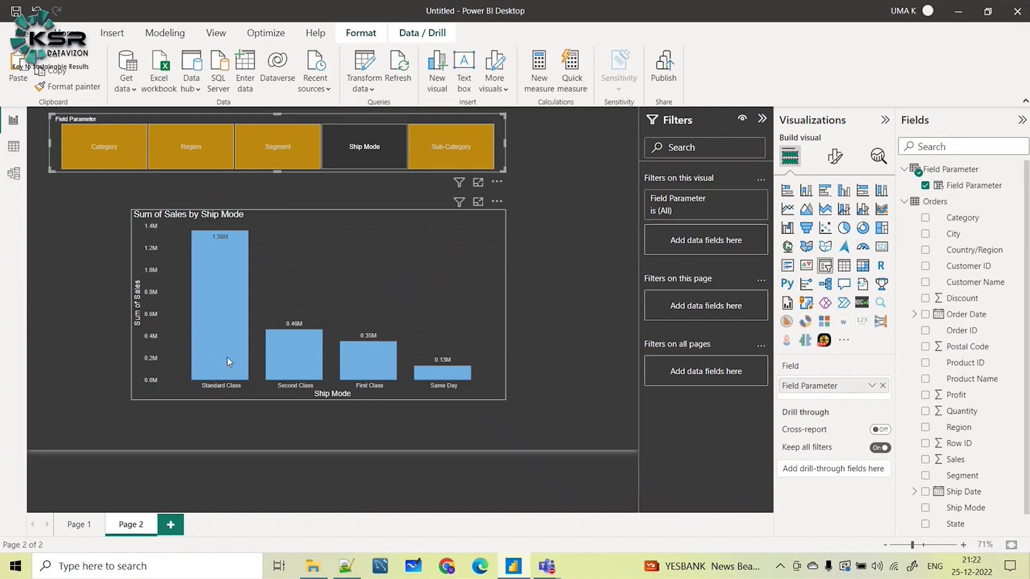
pyautogui.click(466, 149)
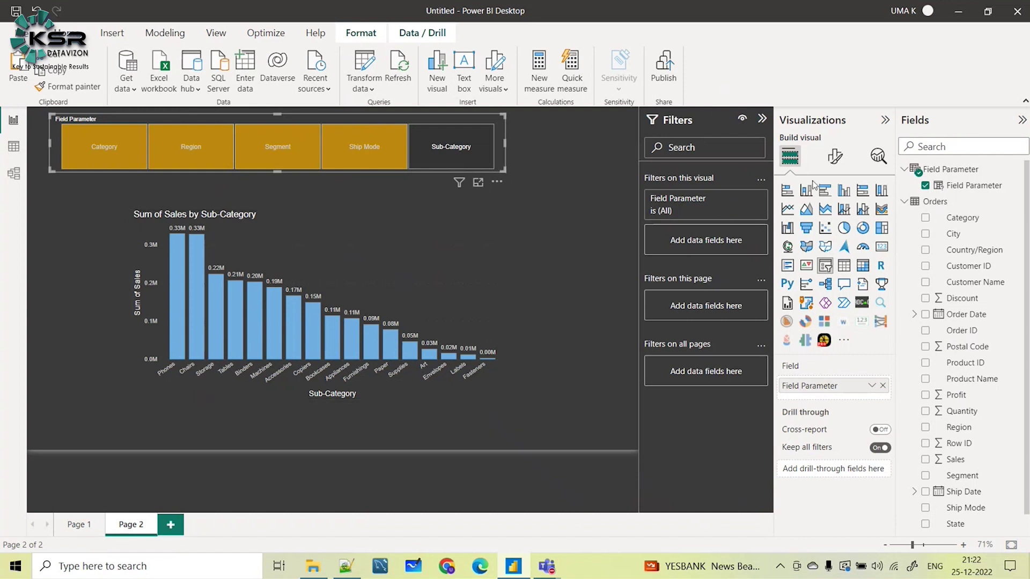
pyautogui.click(99, 150)
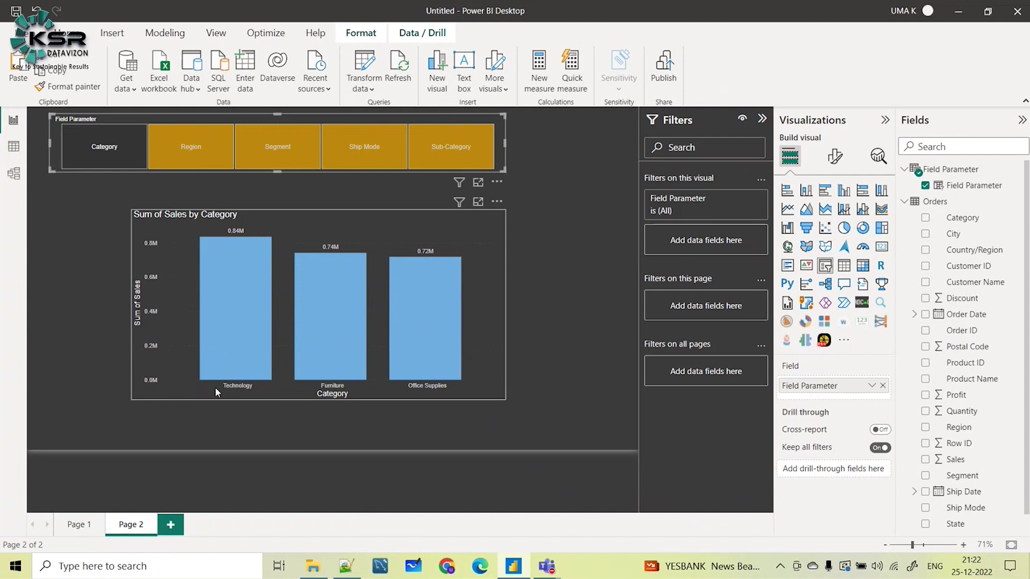
pyautogui.click(192, 152)
pyautogui.click(276, 145)
pyautogui.click(341, 141)
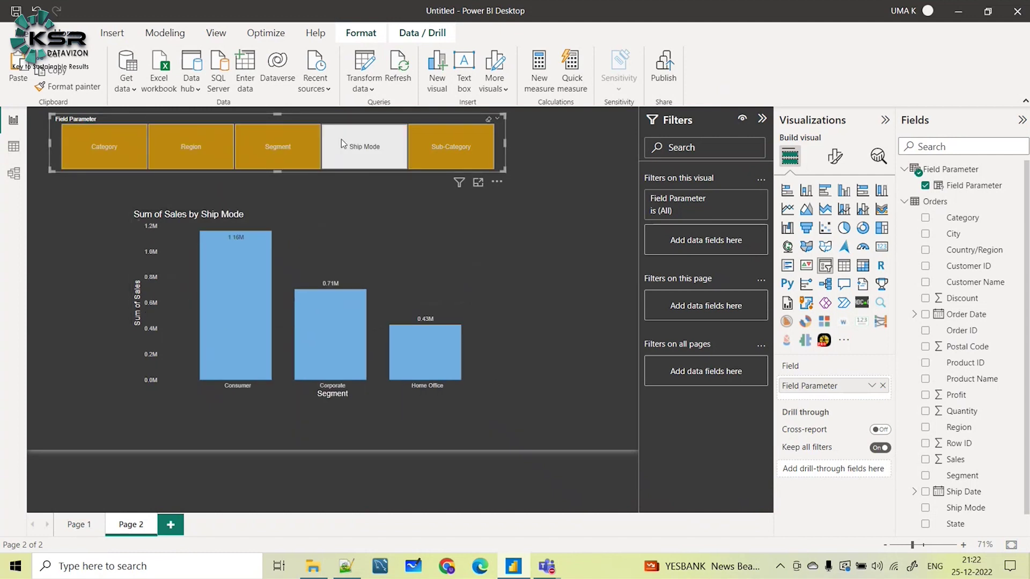
pyautogui.click(436, 143)
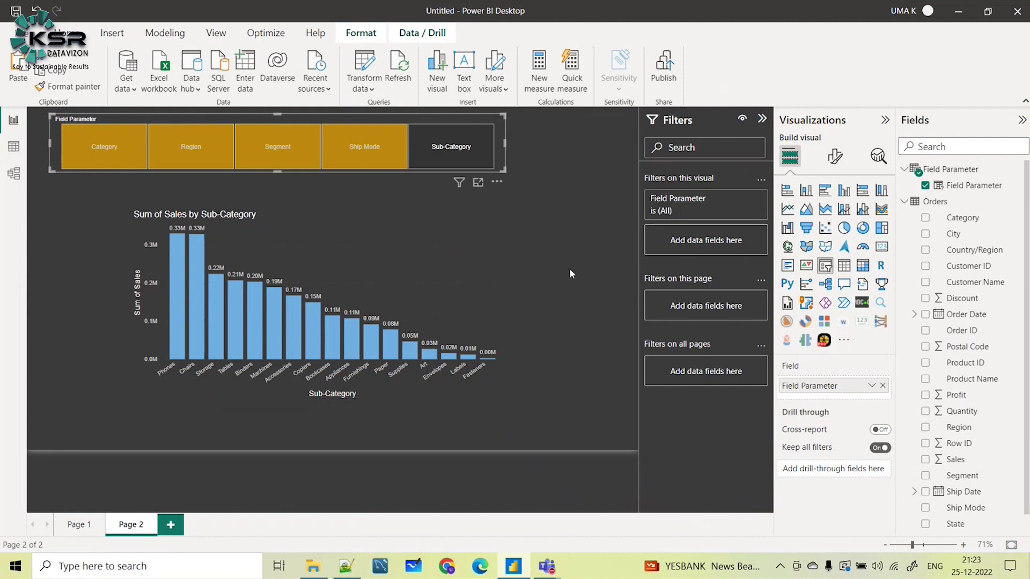
# - Show the Field parameters setting among the preview features in the program options, toggle it off and on, and cancel the dialog
pyautogui.click(16, 32)
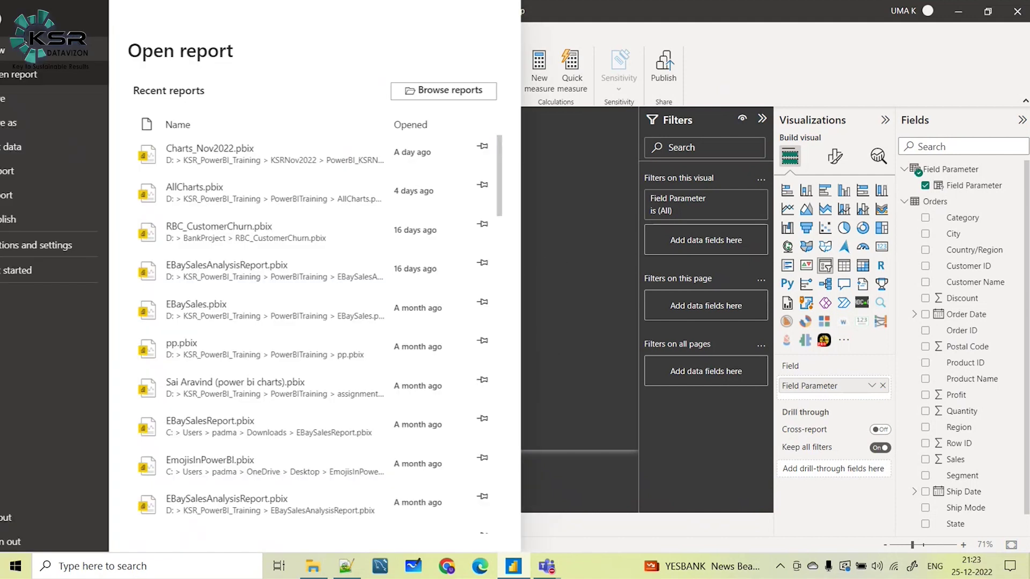
pyautogui.click(69, 245)
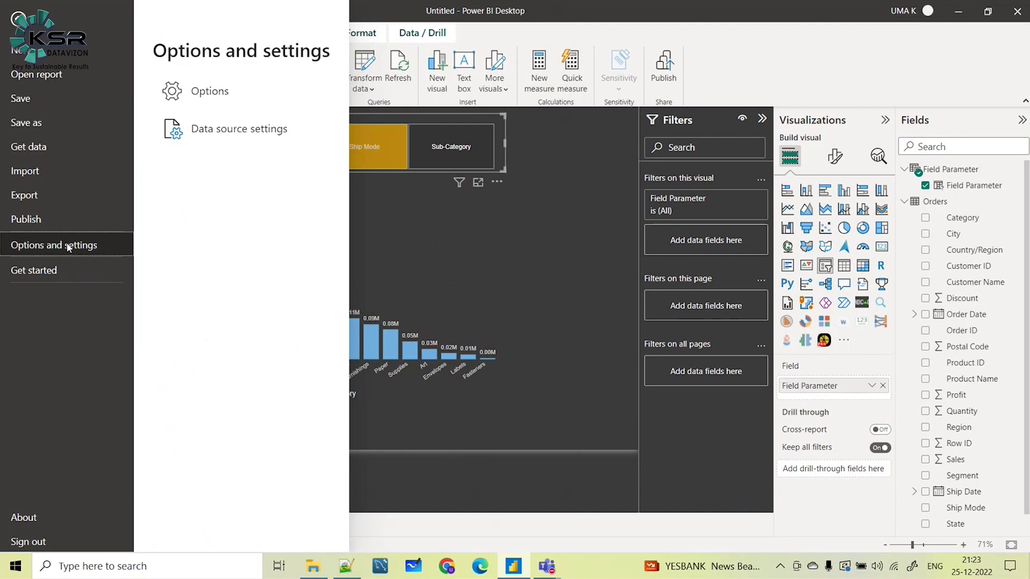
pyautogui.click(231, 102)
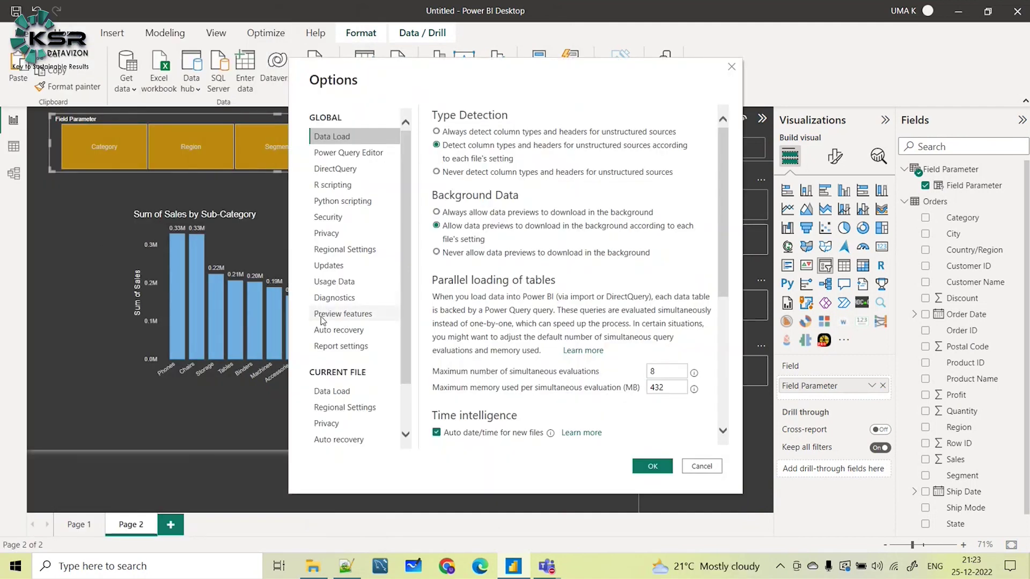
pyautogui.click(373, 312)
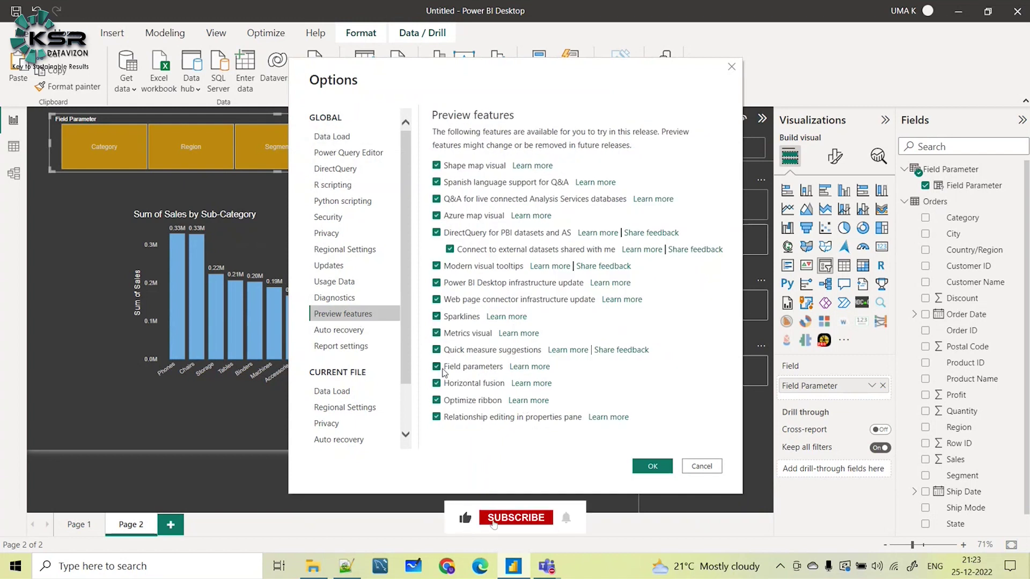
pyautogui.click(471, 369)
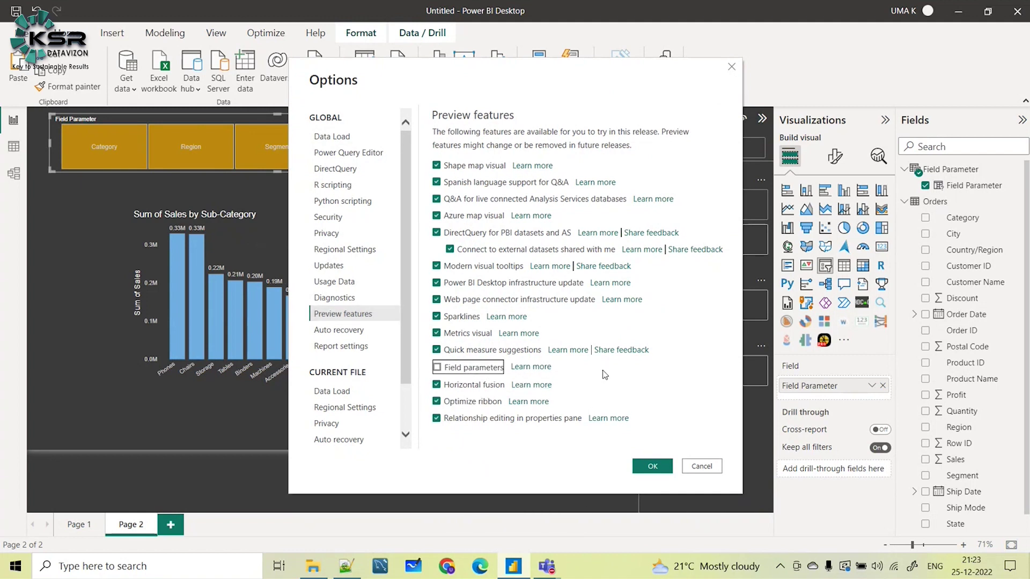
pyautogui.click(436, 368)
pyautogui.click(702, 466)
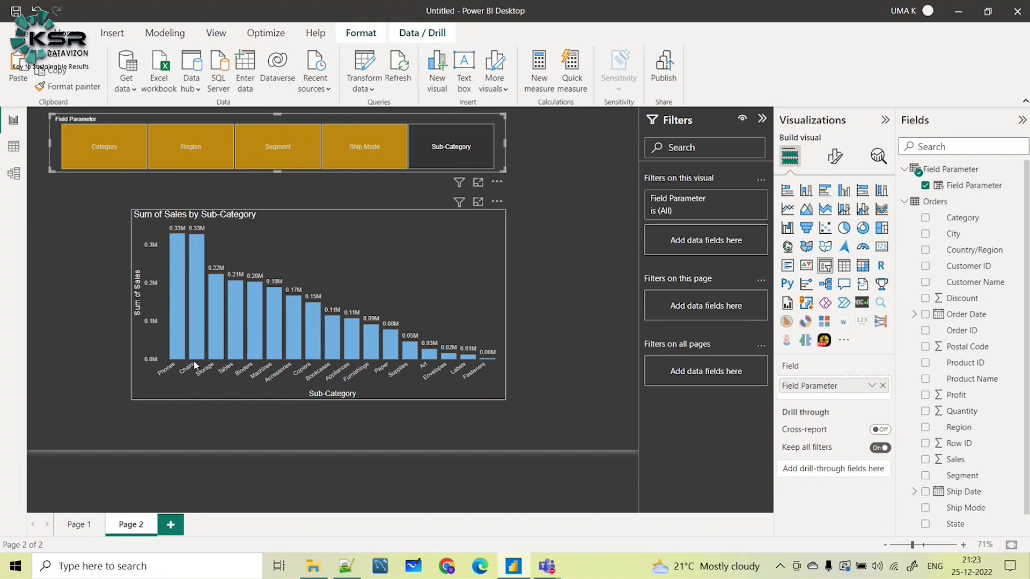
# - Switch the chart once more through Category, Region, Segment, Ship Mode and Sub-Category with the Field Parameter slicer
pyautogui.click(91, 149)
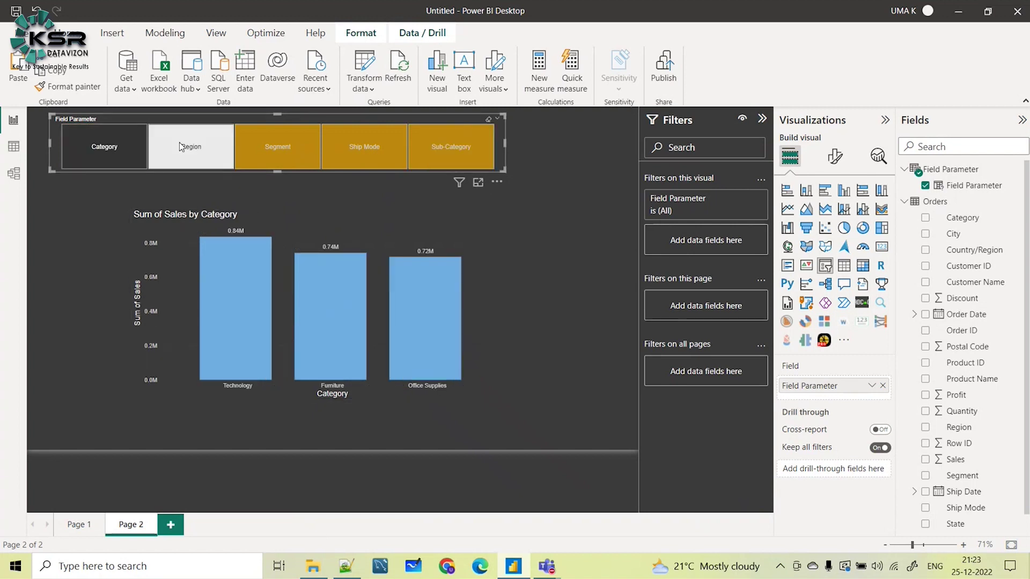
pyautogui.click(191, 146)
pyautogui.click(277, 146)
pyautogui.click(364, 146)
pyautogui.click(475, 150)
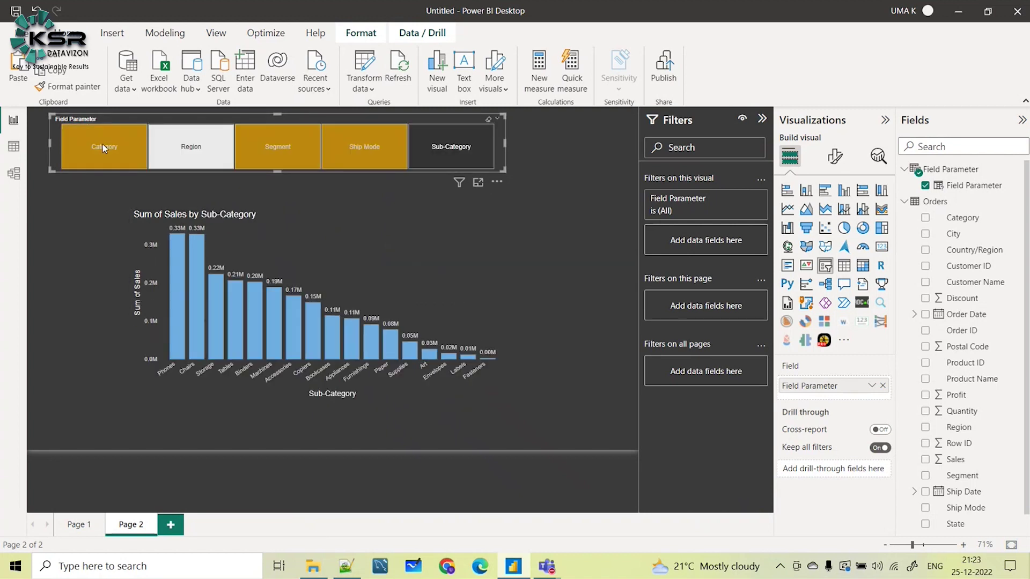